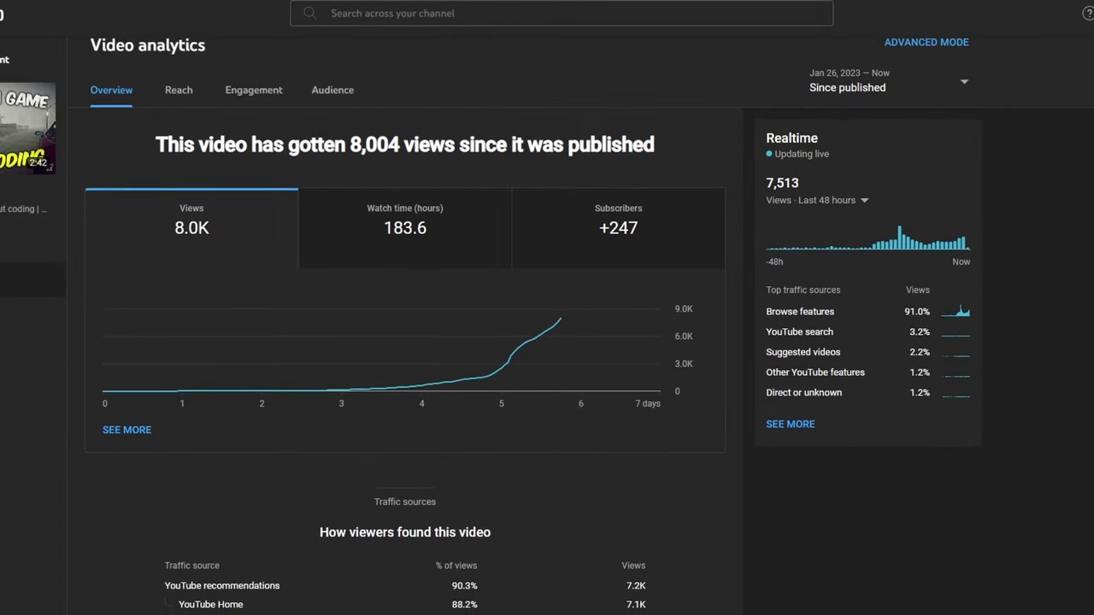
Scroll down through the devlog video's analytics and the comments below its watch page.
scroll(547, 341, "down", 1)
scroll(547, 342, "down", 1)
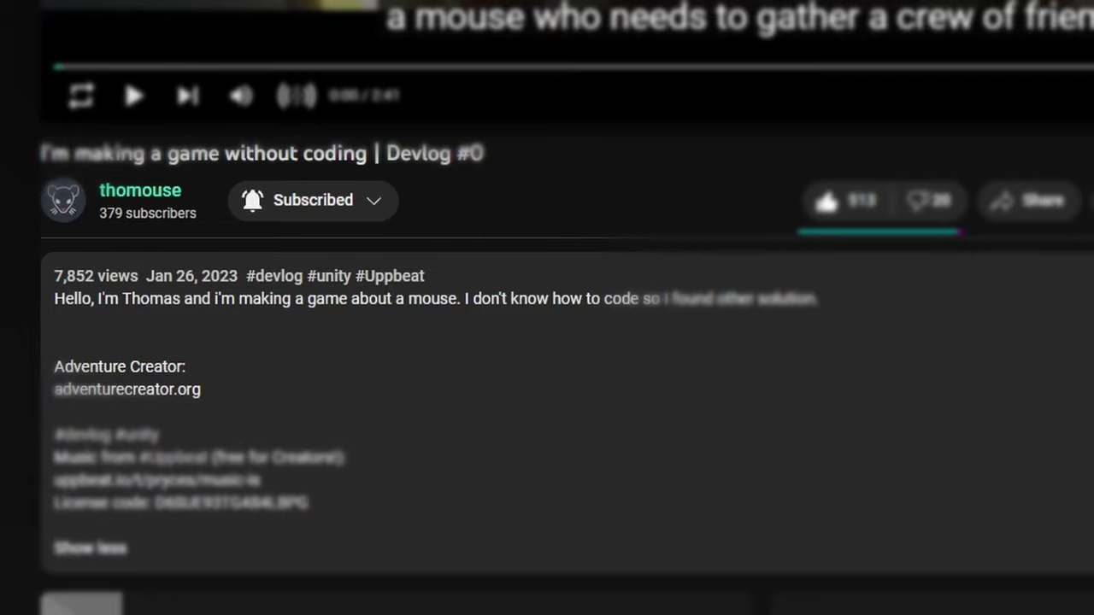
scroll(530, 342, "down", 5)
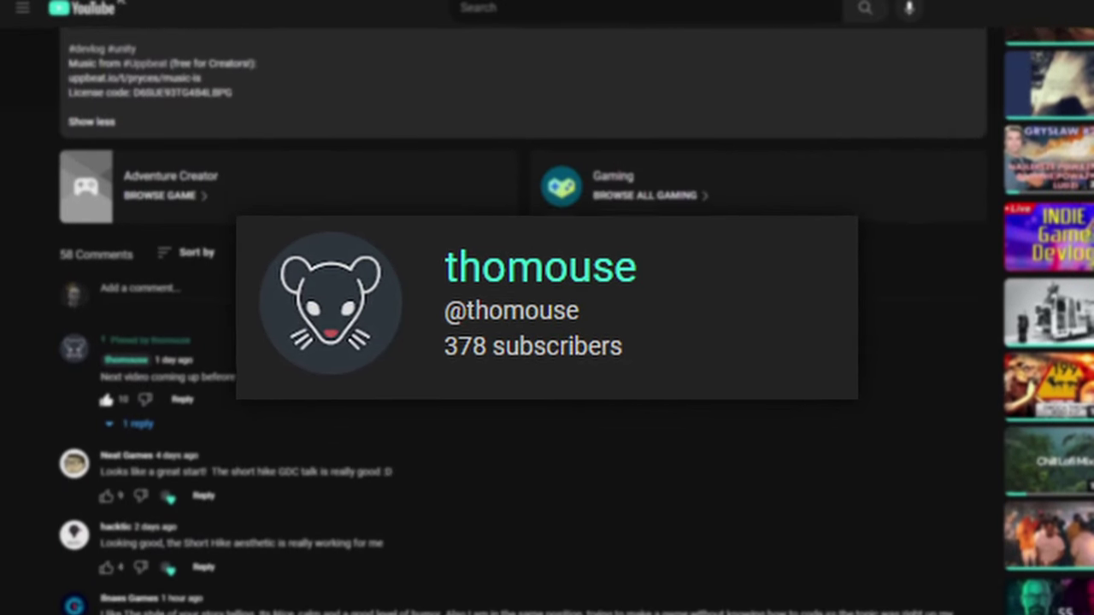
scroll(530, 342, "down", 3)
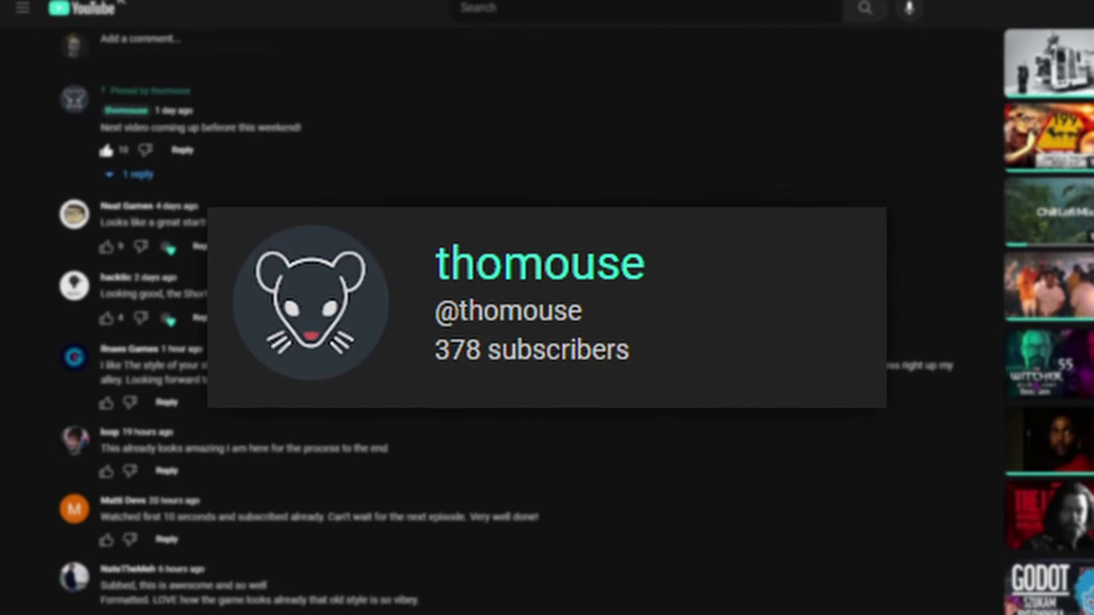
scroll(530, 342, "down", 3)
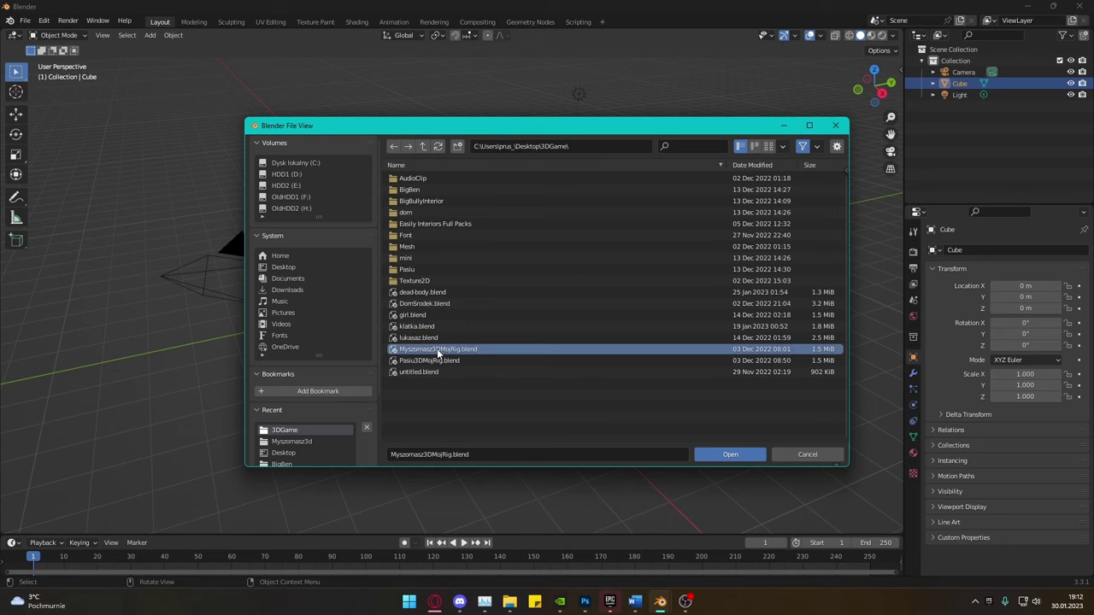
Open Myszomasz3DMojRig.blend and play the mouse character's Idle animation from a three-quarter view.
double_click(437, 348)
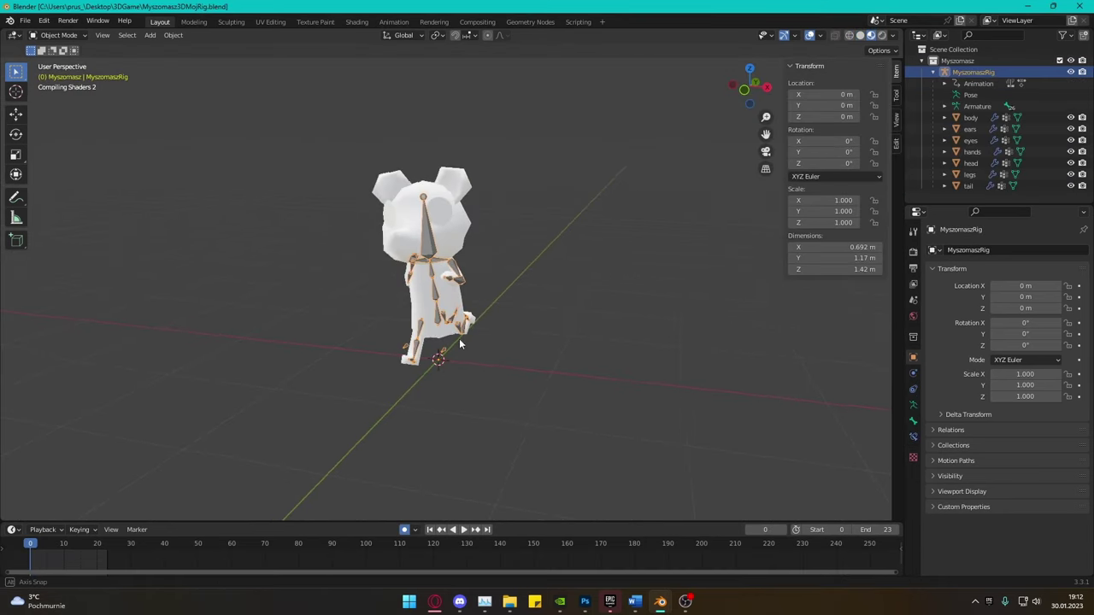
left_click(574, 244)
key("space")
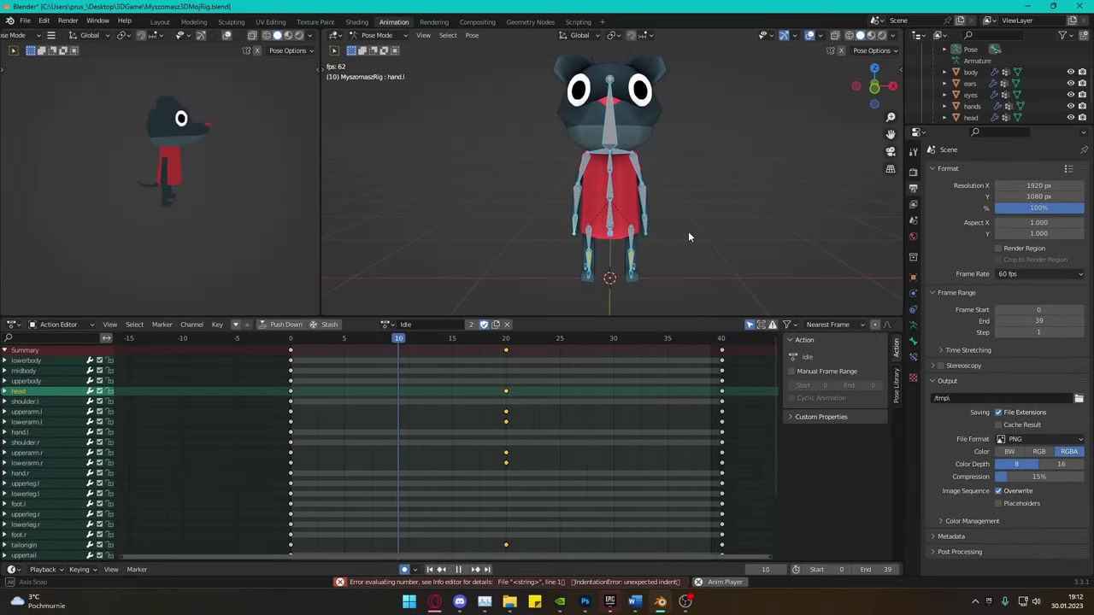
middle_click_drag(688, 231, 615, 239)
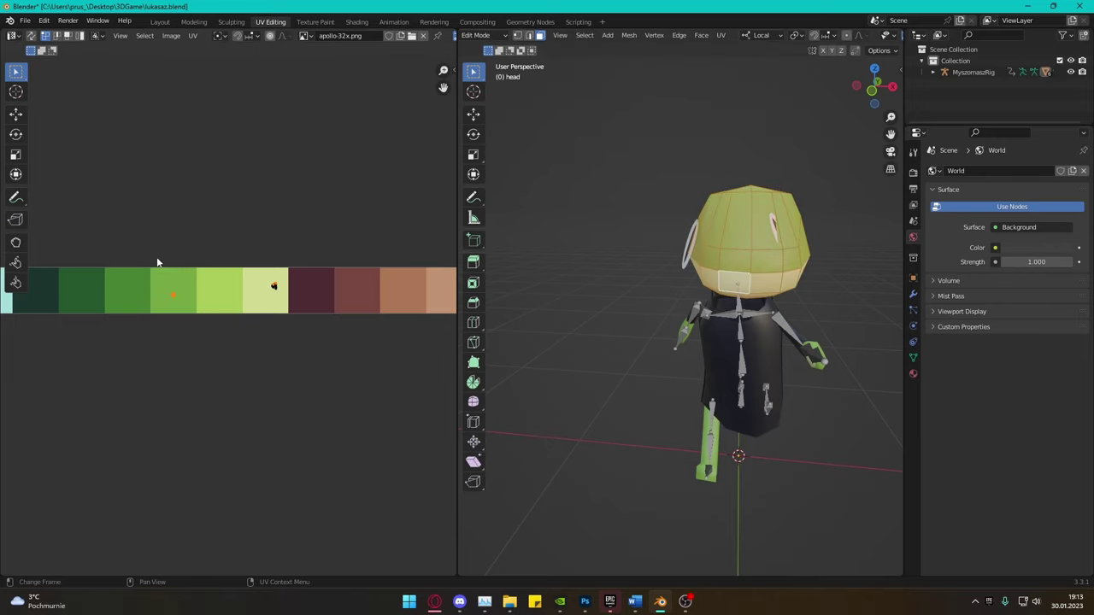
Zoom in and orbit the view around the character.
scroll(600, 276, "up", 5)
middle_click_drag(600, 276, 737, 340)
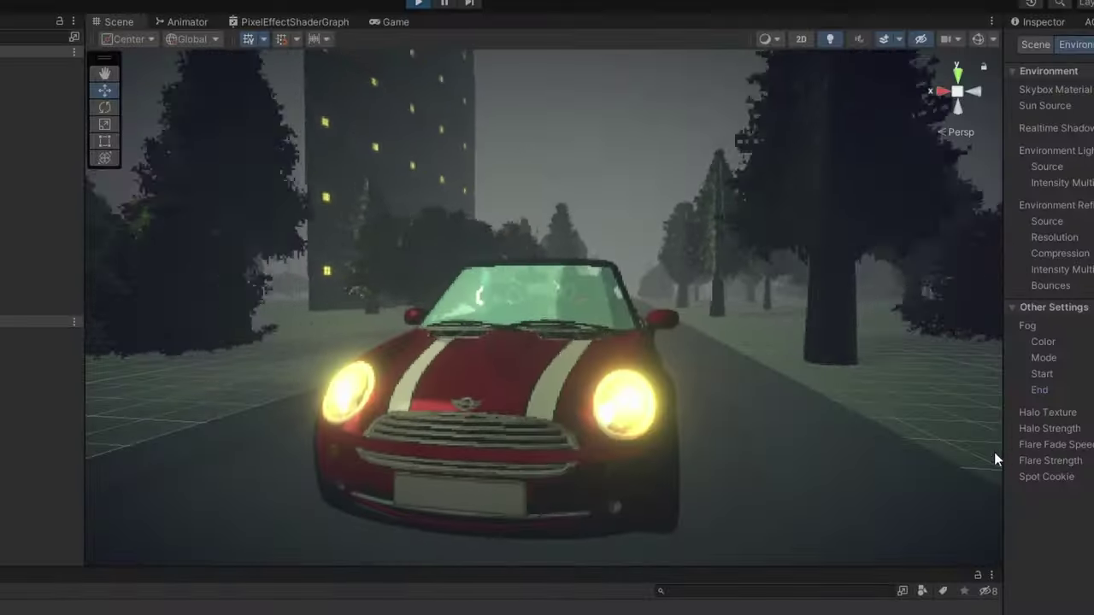
Make the scene fog denser in the Lighting Environment settings.
left_click_drag(1045, 376, 1009, 362)
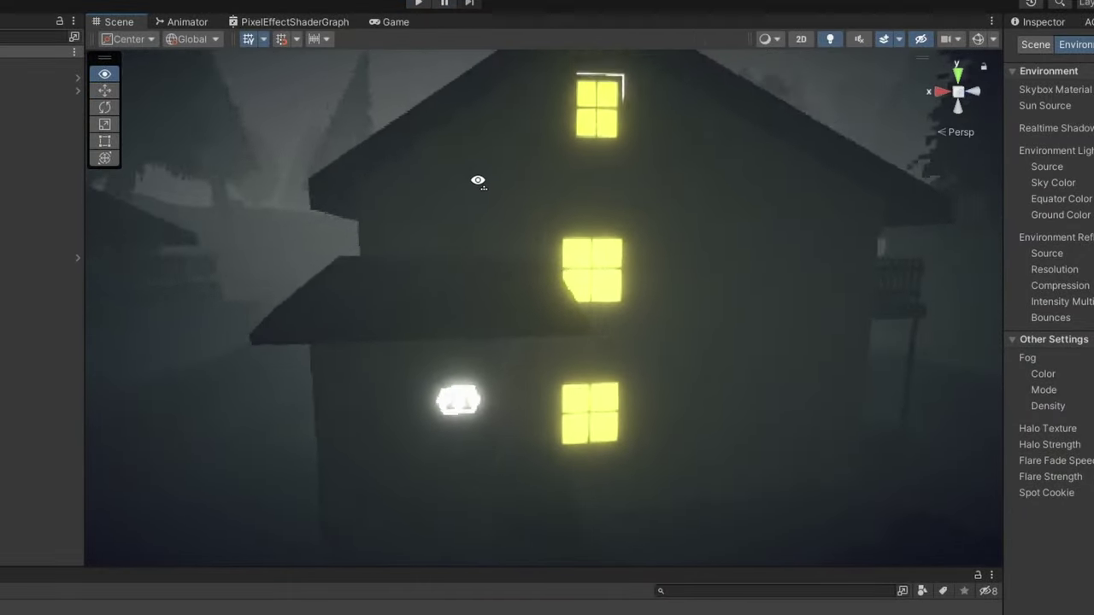
scroll(478, 181, "down", 5)
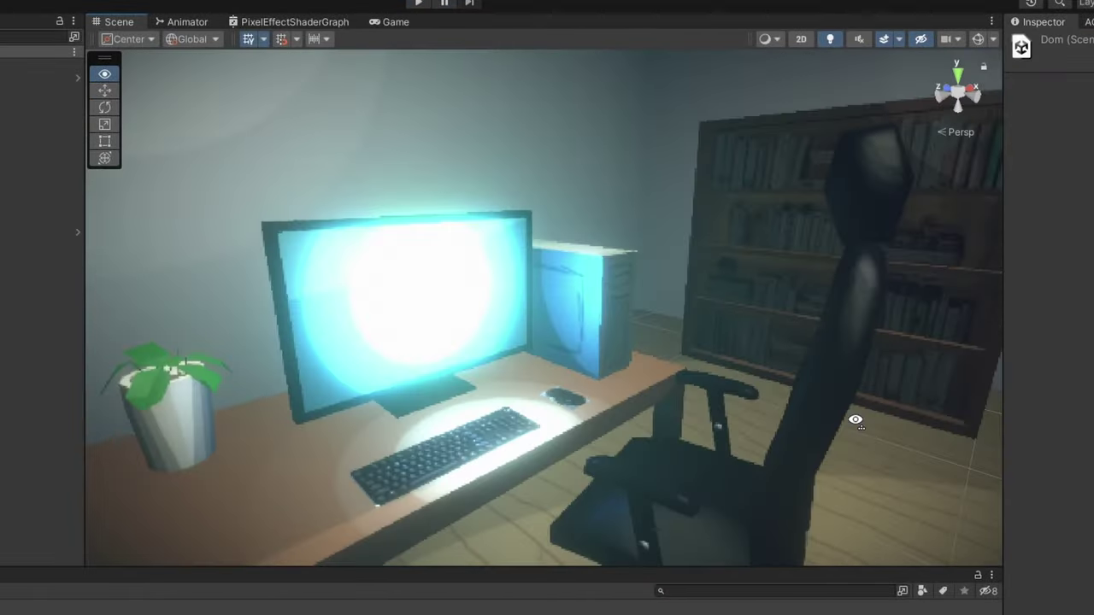
scroll(869, 420, "down", 5)
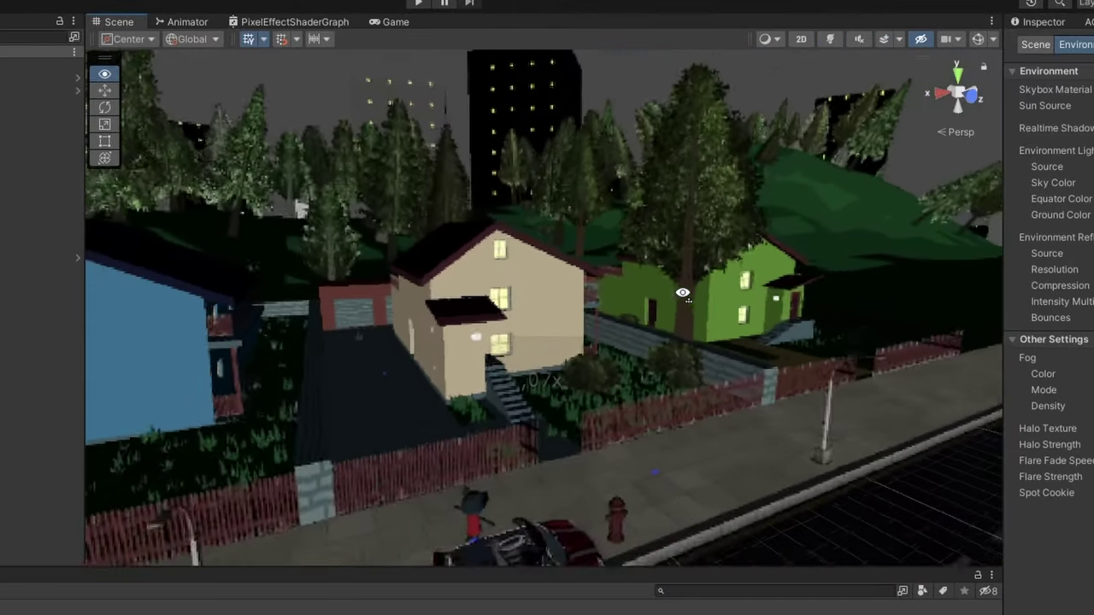
scroll(689, 330, "up", 5)
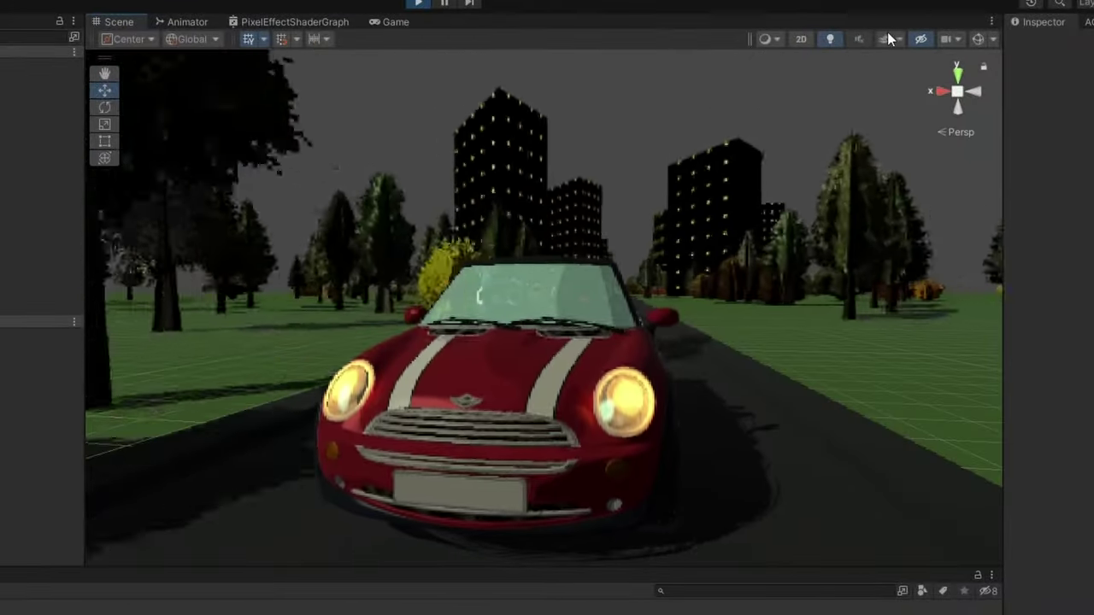
Preview the fog with Scene view effects, then draft the comment 'No, I don't like the vision you created'.
left_click(886, 39)
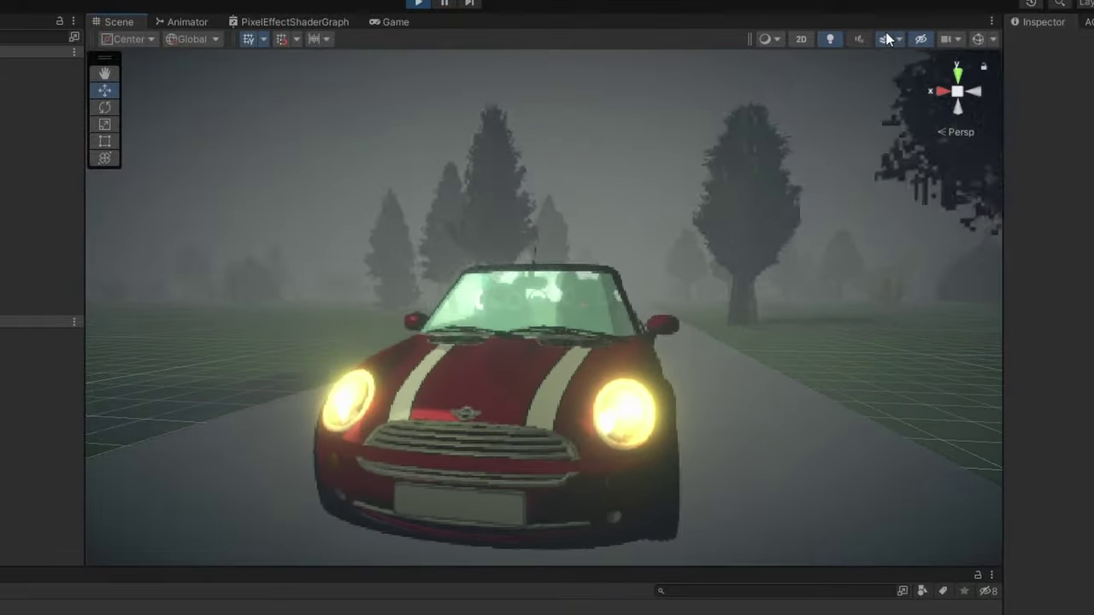
left_click(885, 34)
left_click(886, 34)
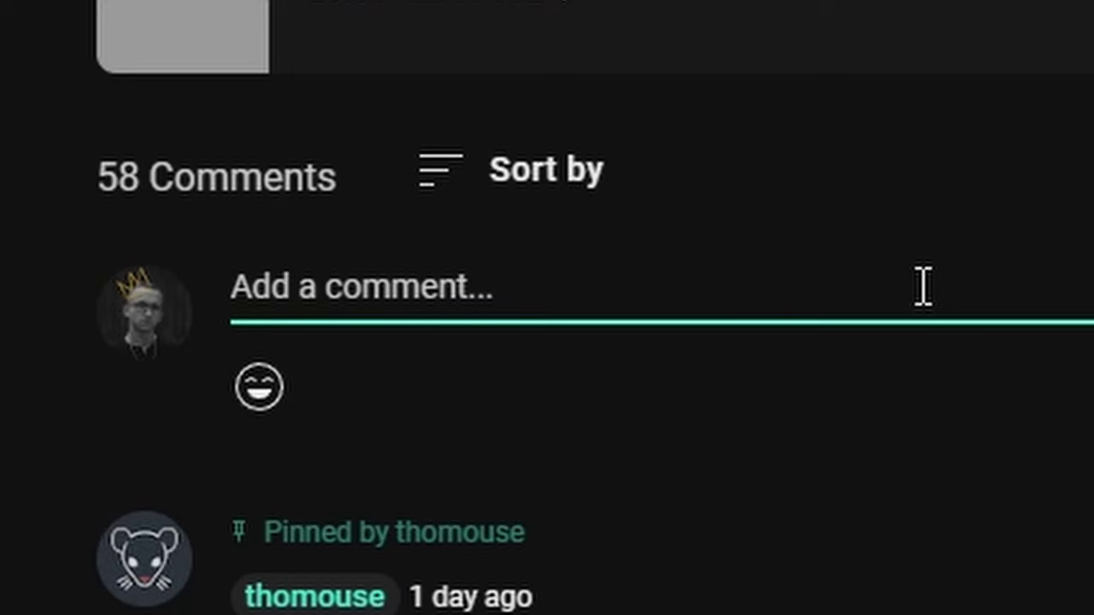
type("No, I don't like the vision ")
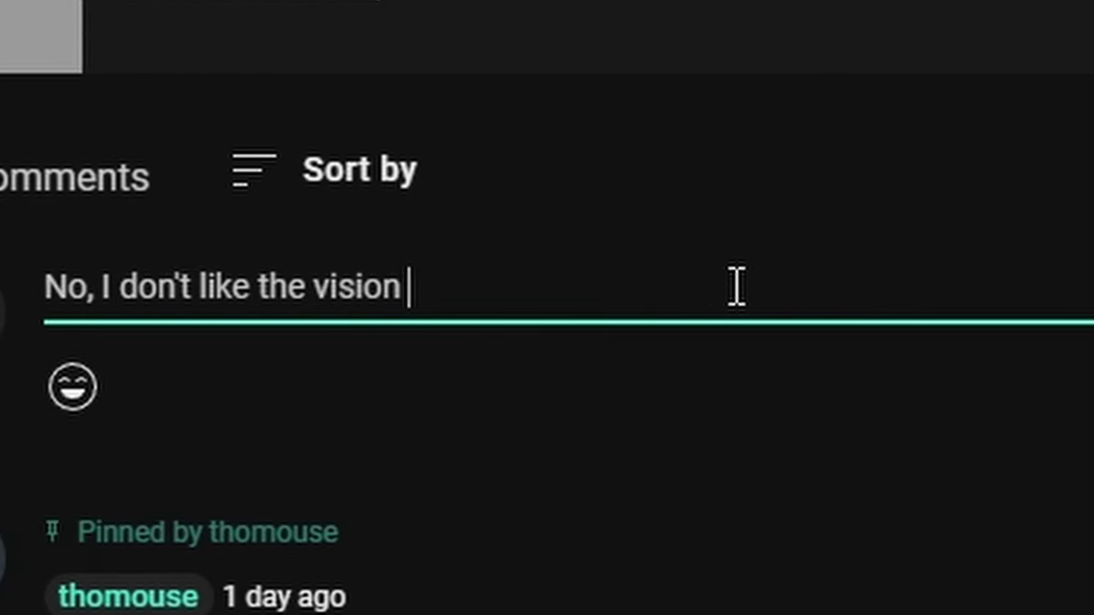
type("you created s")
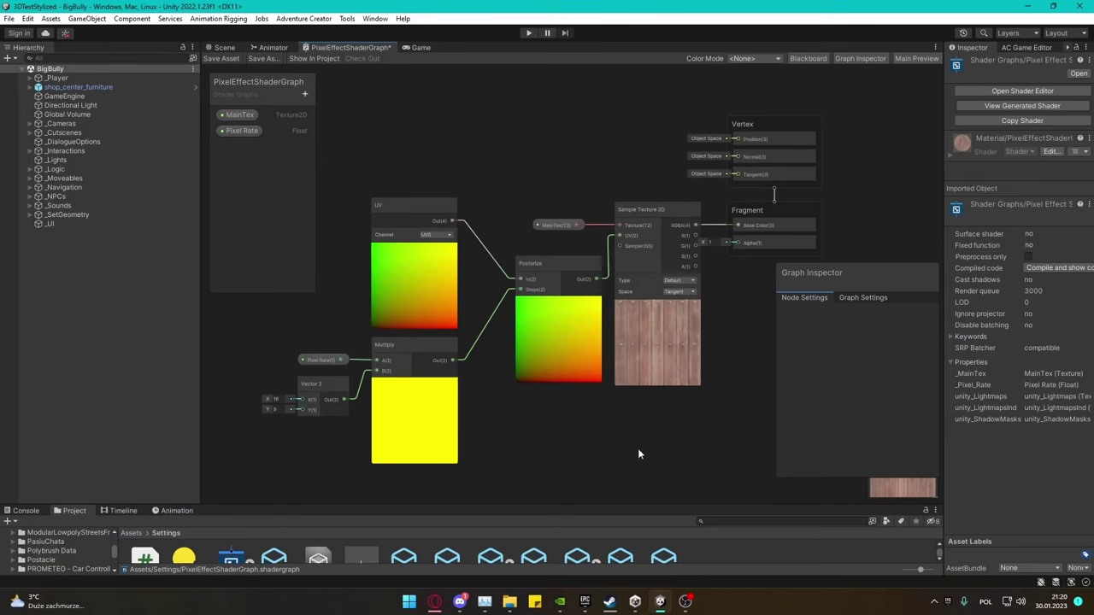
Select the Pixel Rate property in PixelEffectShaderGraph and raise its material value from 0 to 6.2.
middle_click_drag(575, 468, 583, 461)
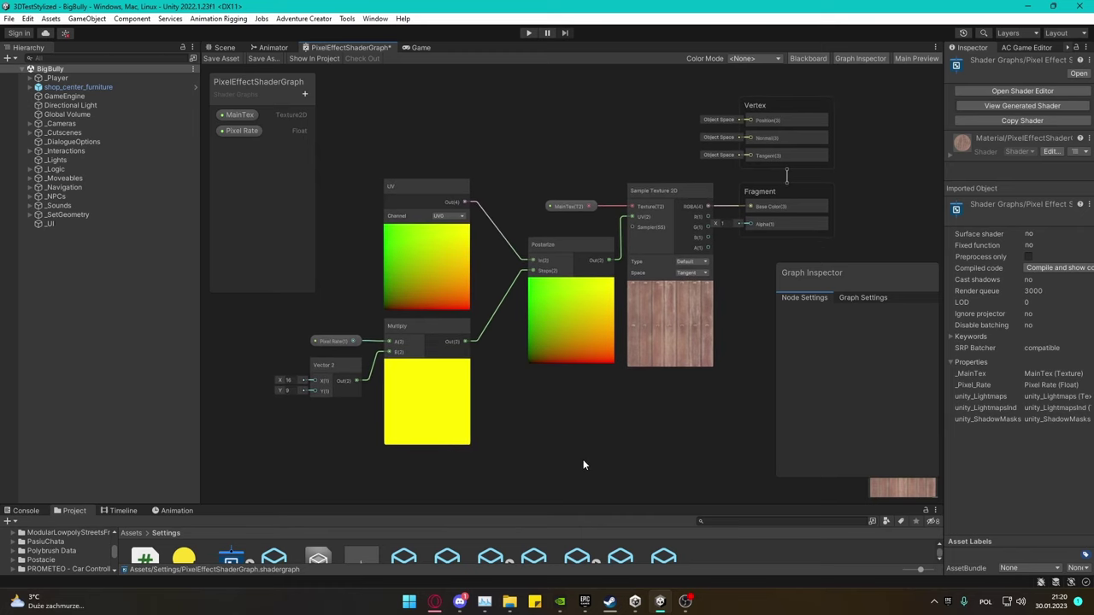
left_click(434, 375)
left_click(338, 341)
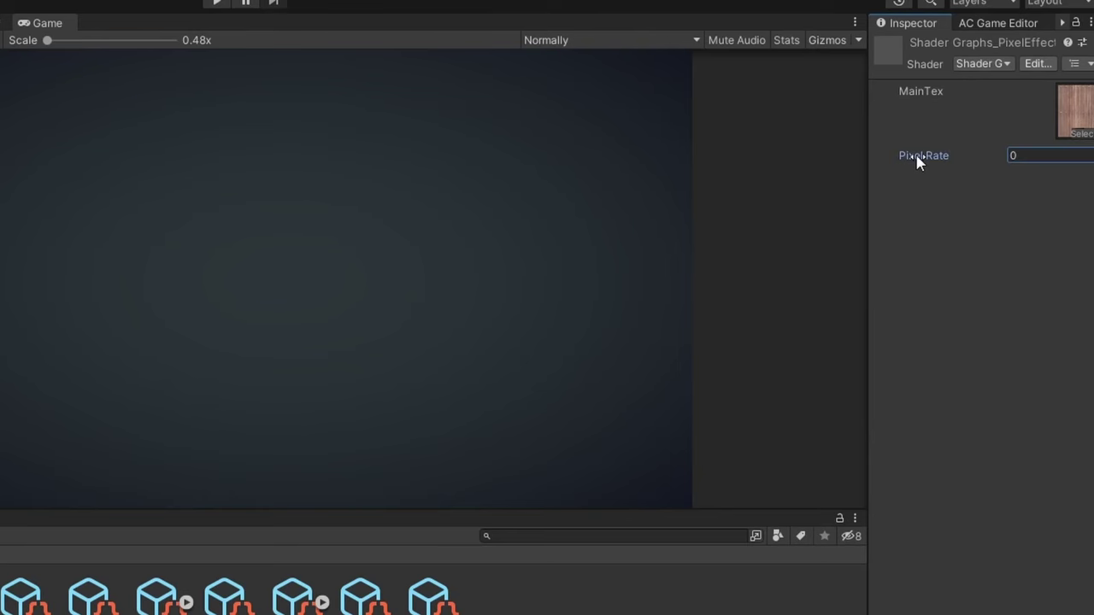
left_click_drag(919, 162, 1008, 176)
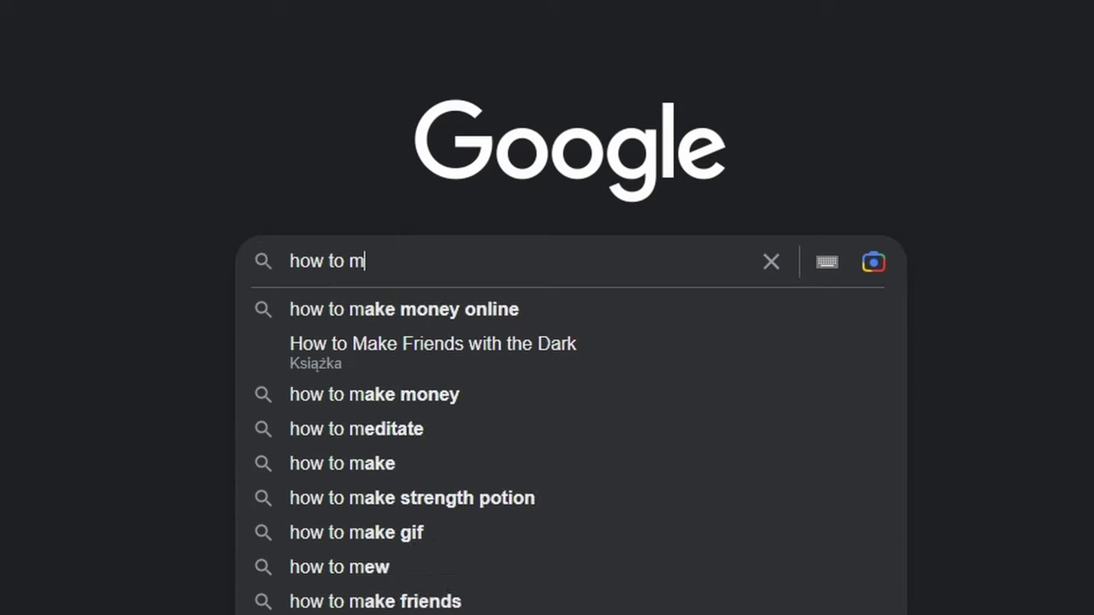
Search Google for 'how to make a toon shader in unity please help'.
type("ake a toon shader in unity ")
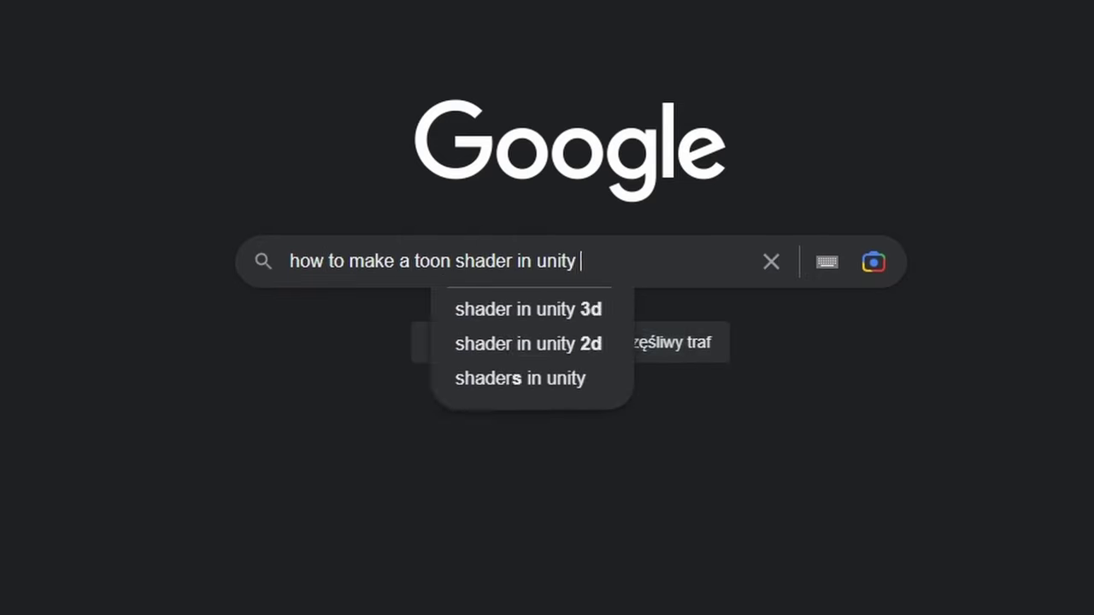
type("please help")
key("Return")
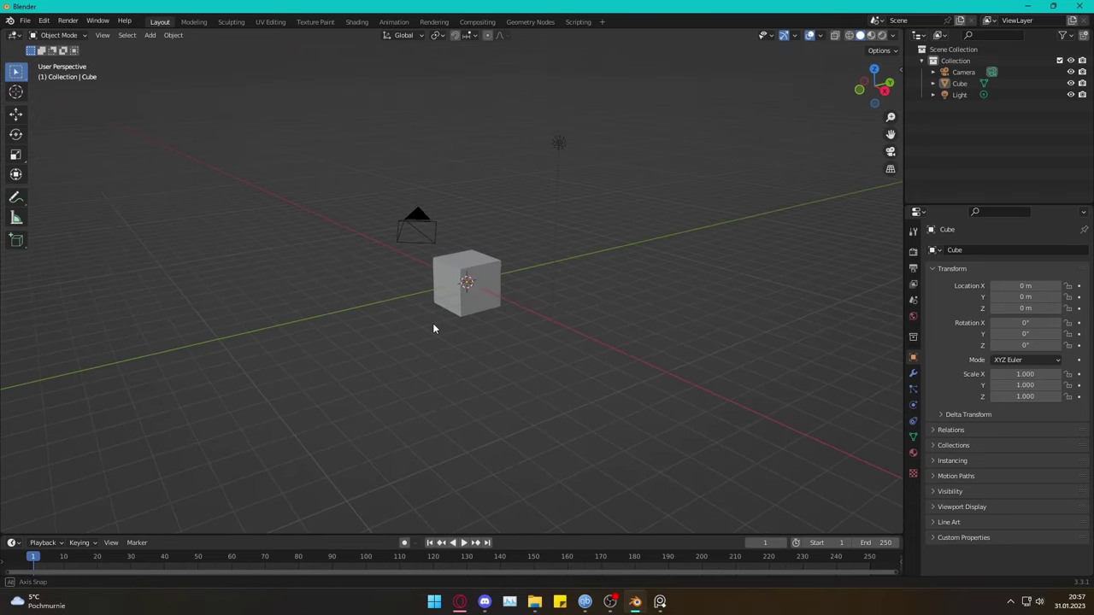
Select all of the default cube, camera and light and delete them.
middle_click_drag(434, 325, 490, 306)
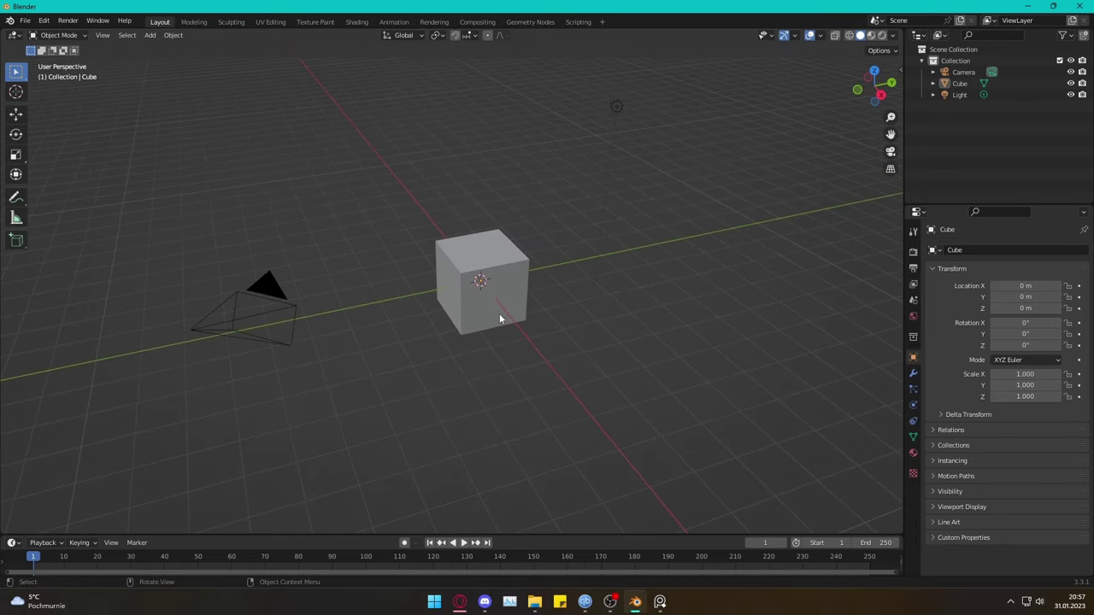
left_click(495, 297)
left_click(665, 326)
left_click(507, 286)
middle_click_drag(512, 286, 630, 269)
key("a")
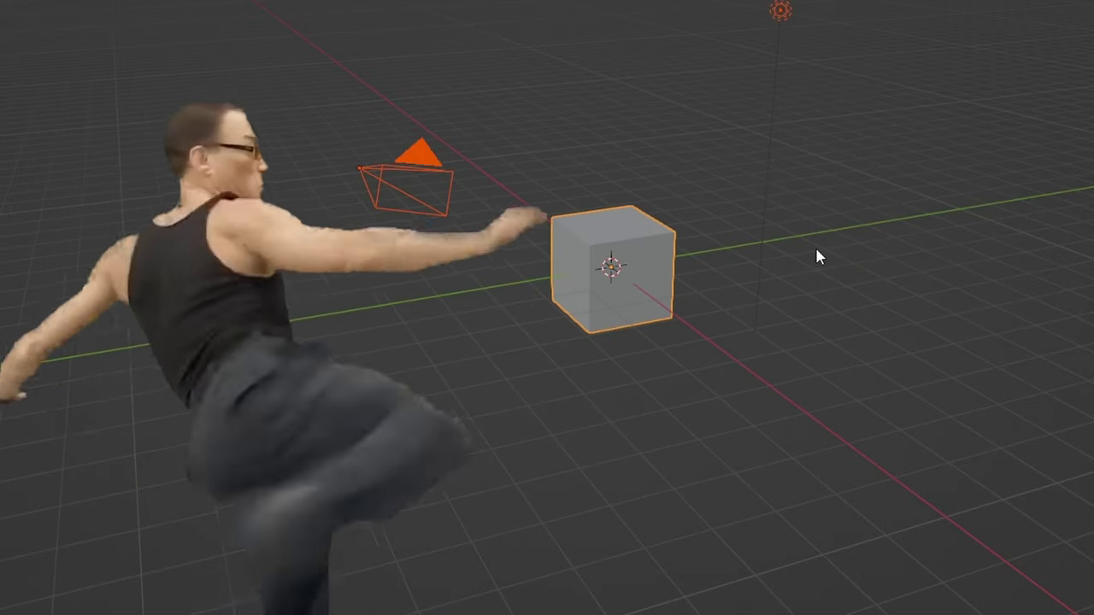
key("Delete")
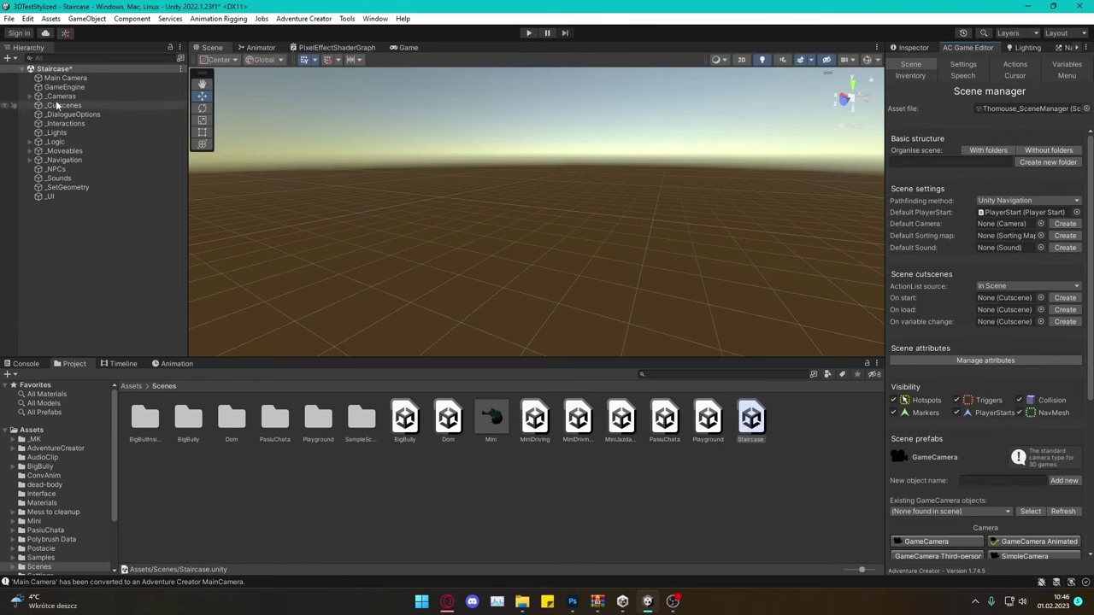
Place Staircase Lights under _SetGeometry and frame the stairwell room and NavCam 1.
left_click_drag(57, 104, 329, 387)
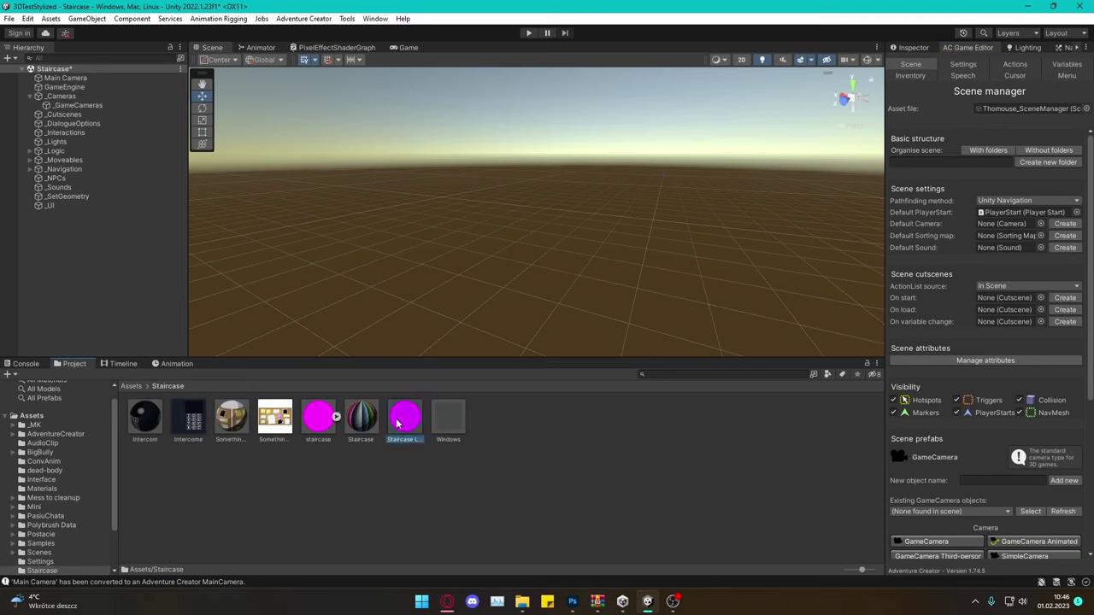
left_click_drag(75, 200, 69, 197)
double_click(77, 205)
mouse_move(520, 211)
right_mouse_down()
mouse_move(440, 202)
mouse_move(590, 184)
mouse_move(631, 204)
mouse_move(568, 141)
mouse_move(640, 185)
mouse_move(190, 171)
mouse_move(517, 212)
right_mouse_up()
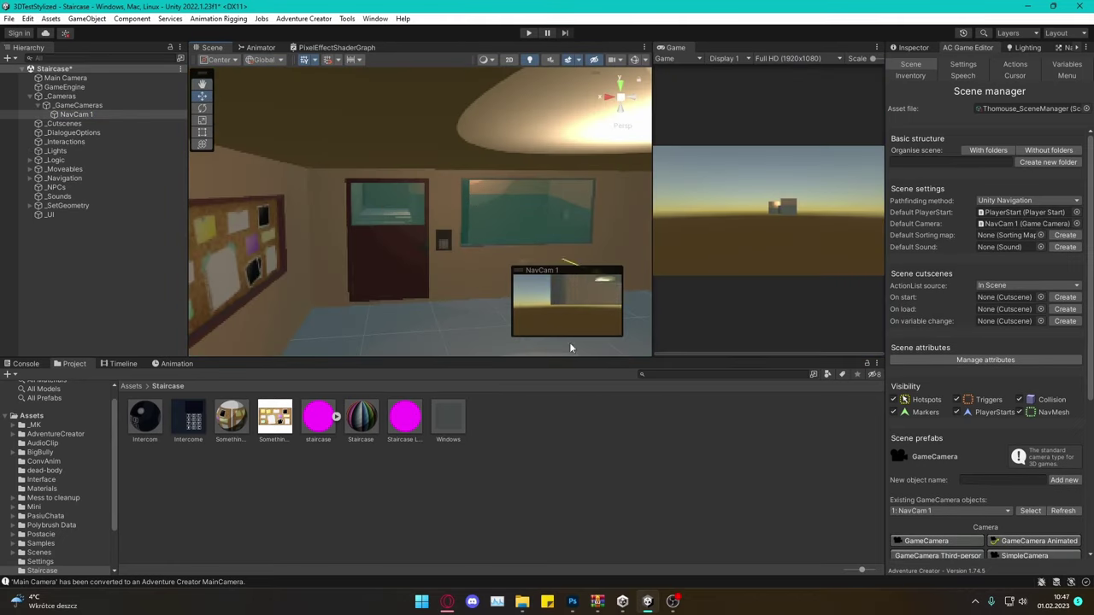
key("f")
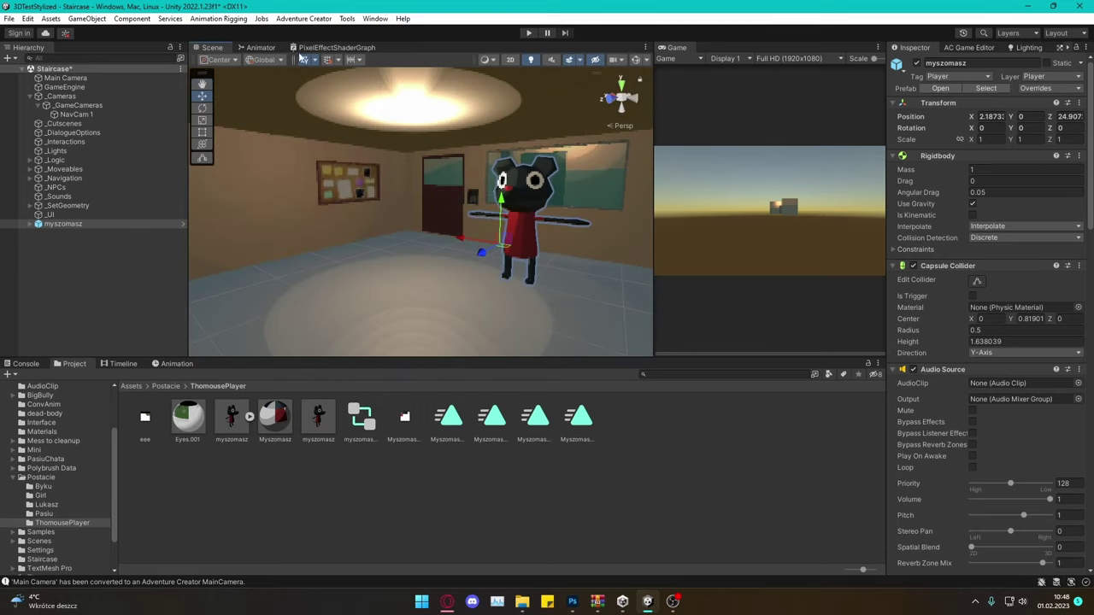
Play-test the scene and add a Mesh Collider to the Intercome.
left_click(529, 32)
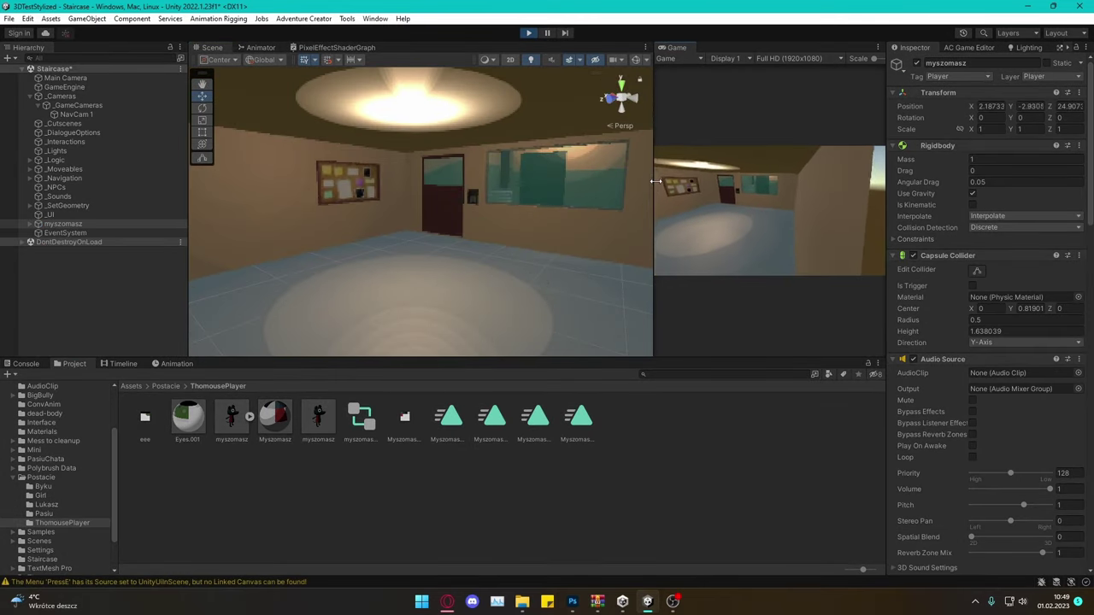
left_click_drag(655, 182, 492, 182)
key("ctrl+p")
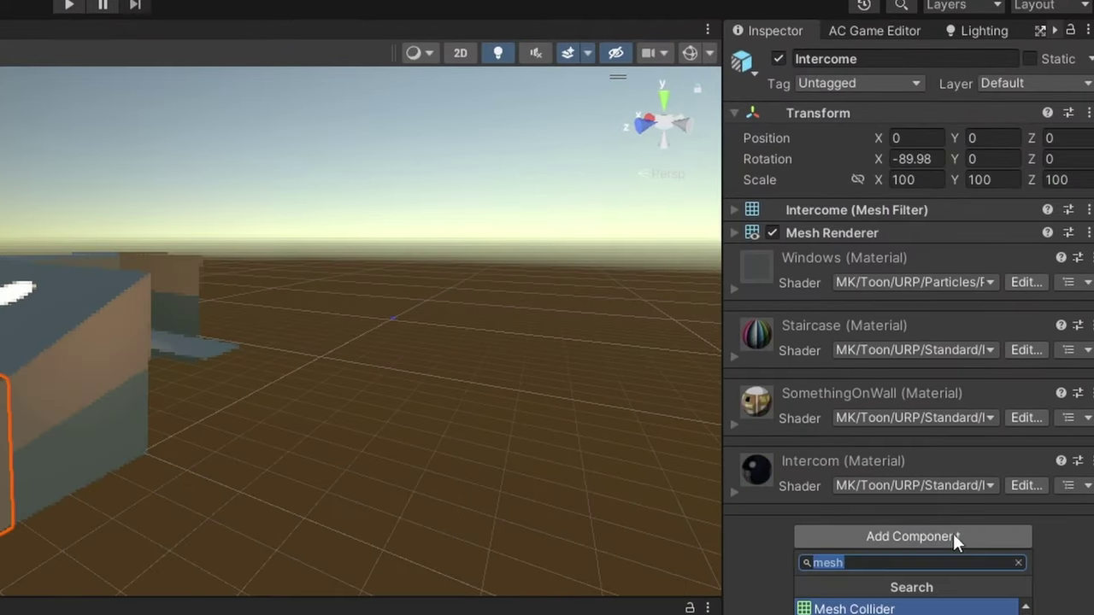
key("Return")
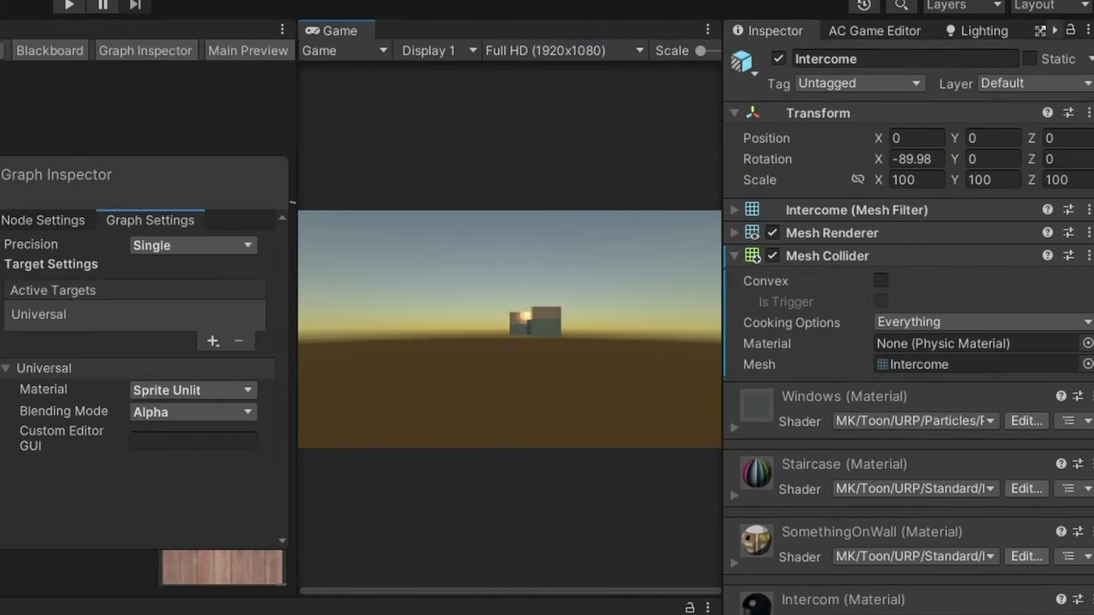
Play-test walking the mouse across the floor, then place the BYCZEK character in the stairwell.
key("ctrl+p")
left_click_drag(652, 186, 439, 186)
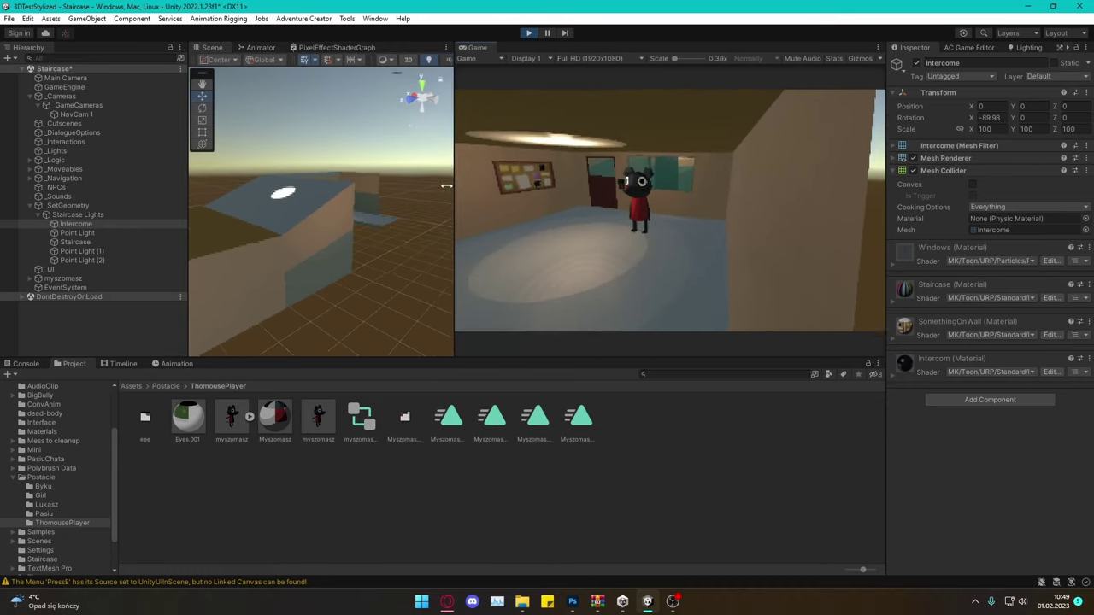
left_click(621, 197)
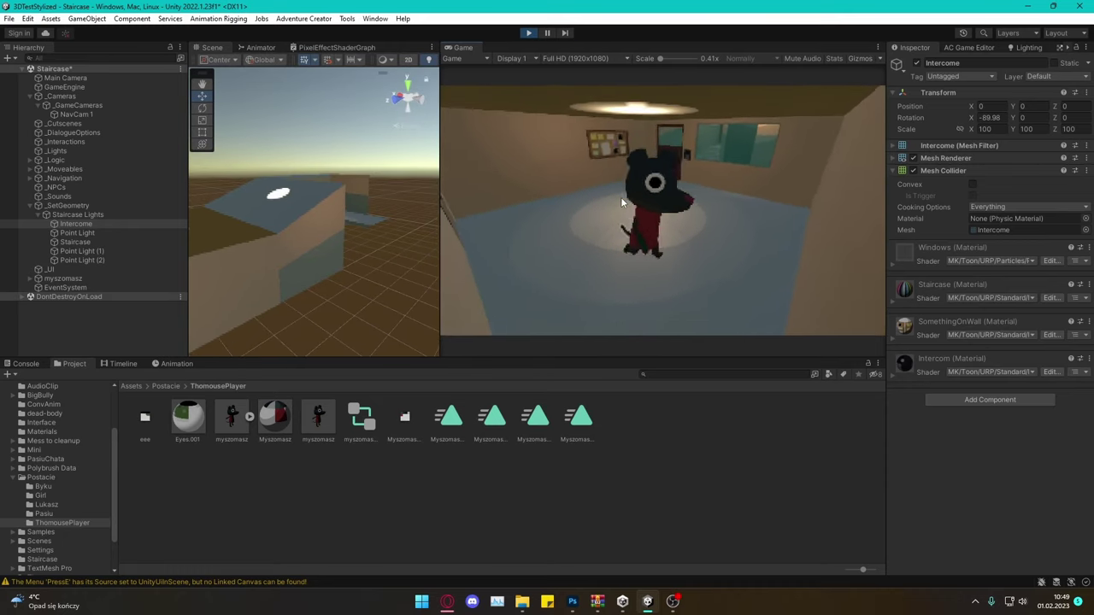
left_click(76, 114)
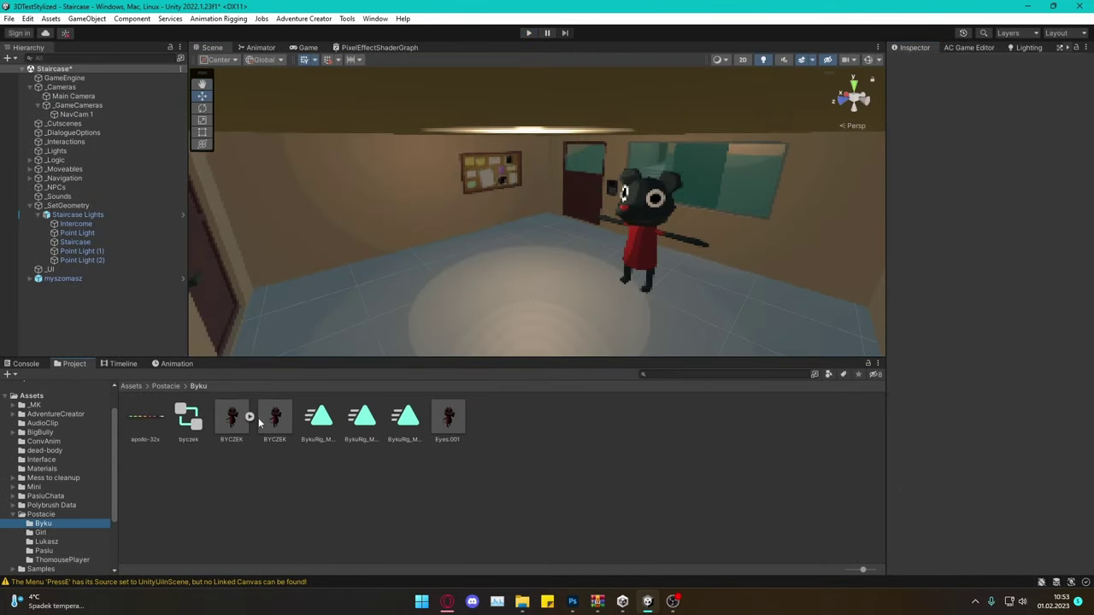
left_click_drag(263, 419, 402, 282)
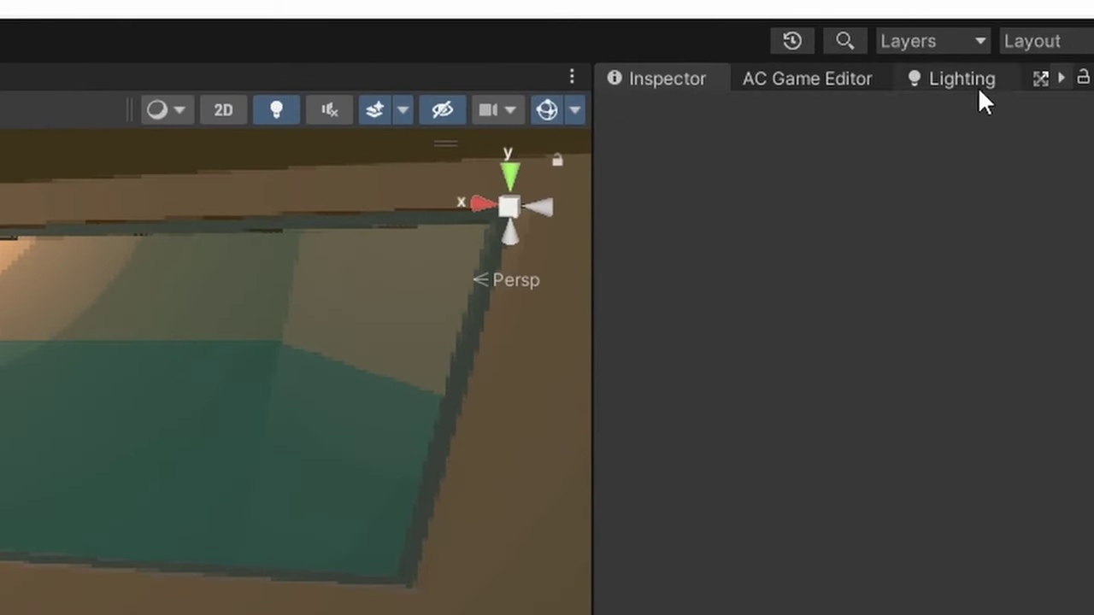
Create a new Hotspot named Intercom from the Adventure Creator scene manager.
left_click(839, 78)
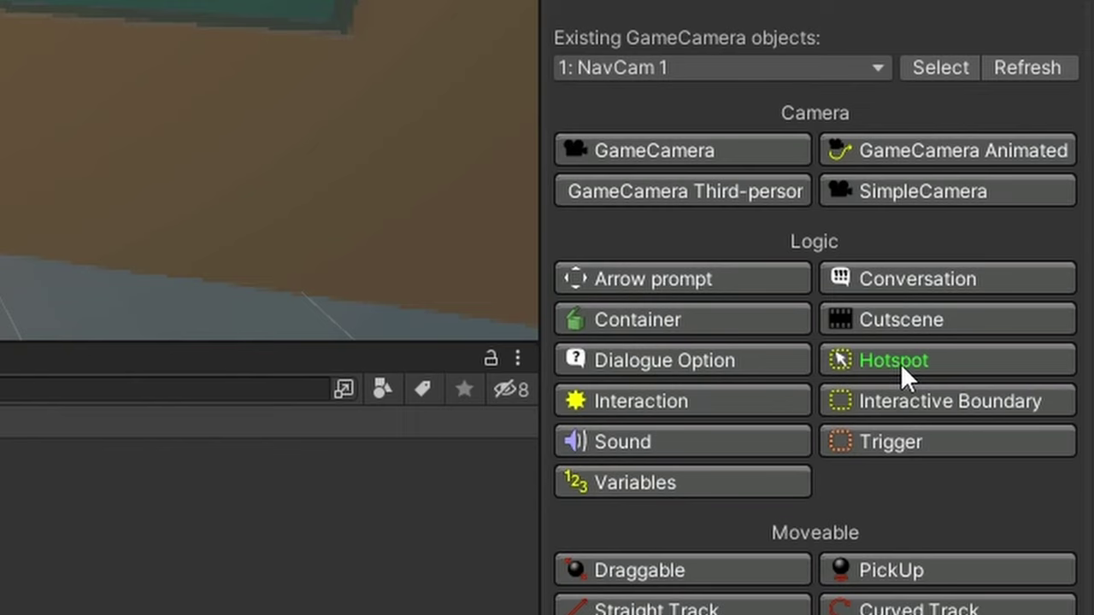
left_click(901, 363)
type("Intercom")
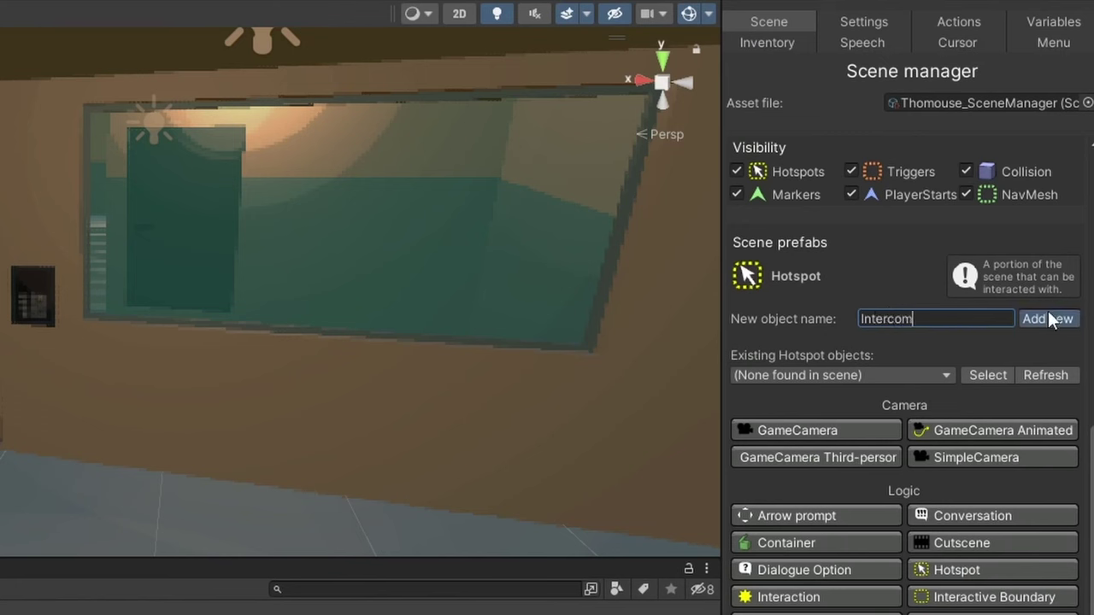
left_click(1050, 318)
left_click_drag(630, 176, 431, 298, "alt")
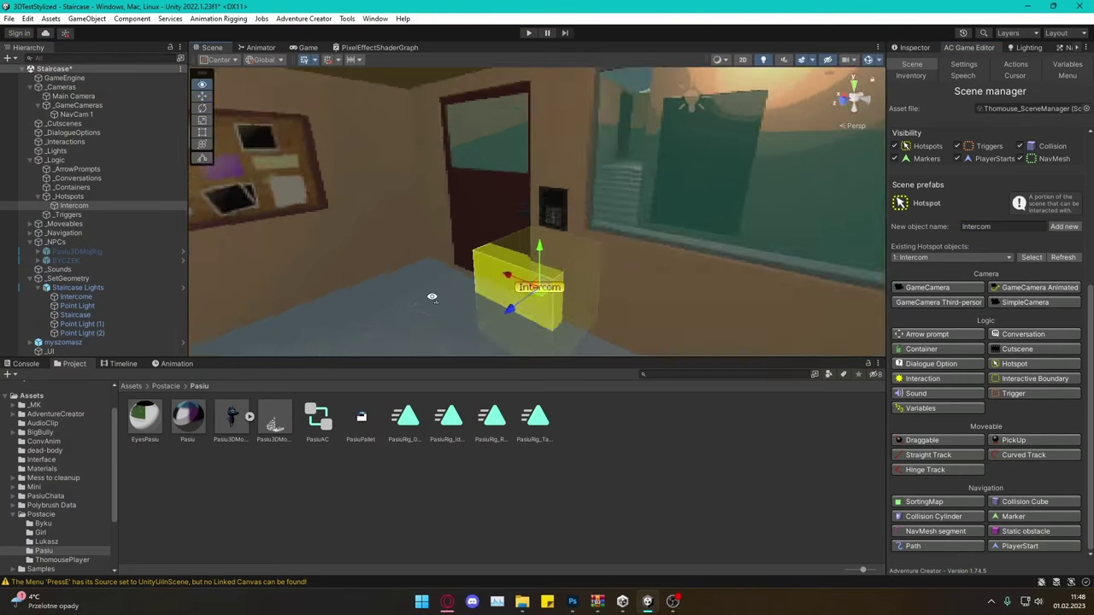
key("f")
Give the Intercom hotspot a use interaction with cursor 2: Look at.
left_click(913, 47)
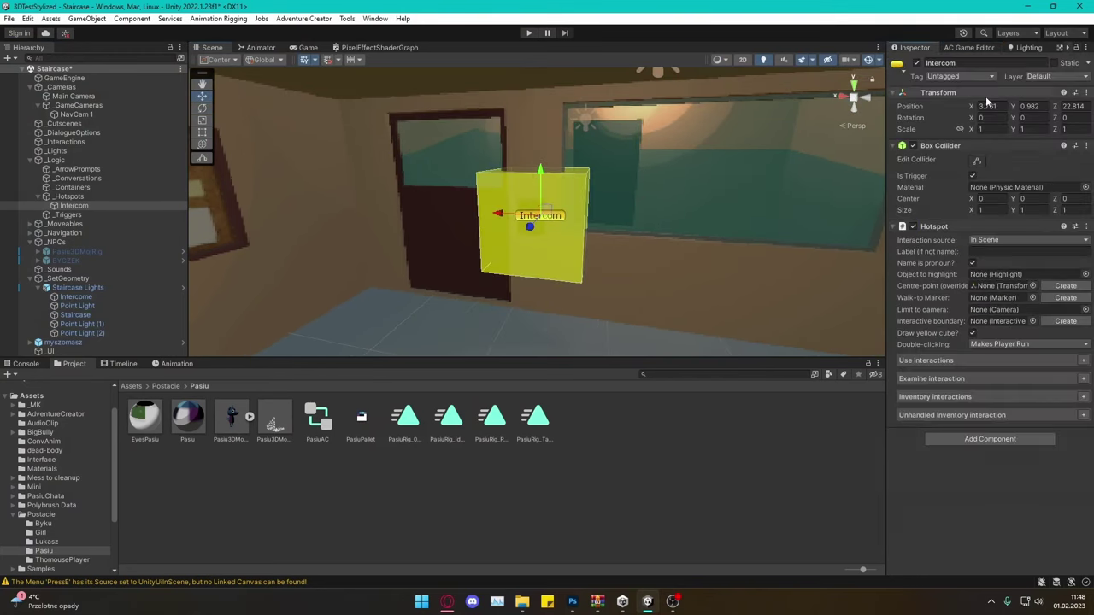
mouse_move(524, 226)
left_mouse_down("alt")
mouse_move(478, 231)
mouse_move(513, 239)
left_mouse_up("alt")
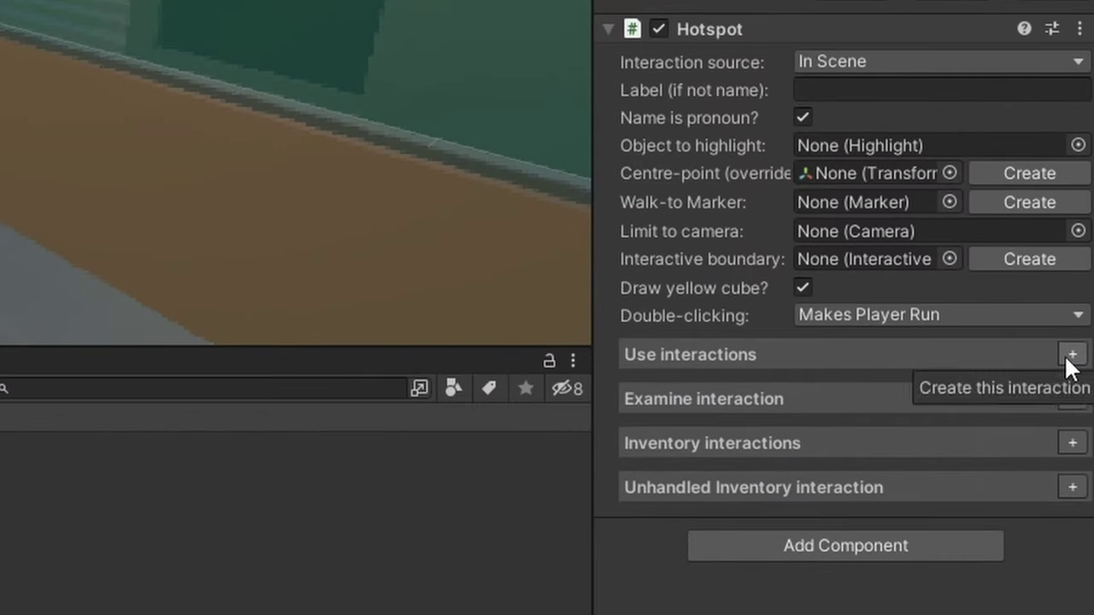
left_click(1072, 354)
left_click(926, 396)
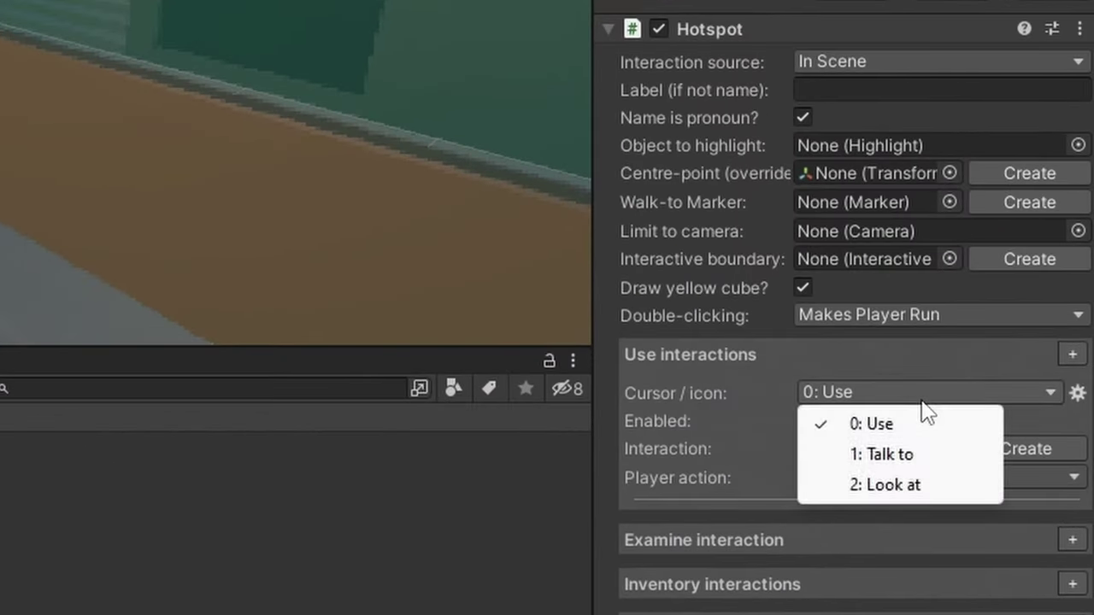
left_click(889, 486)
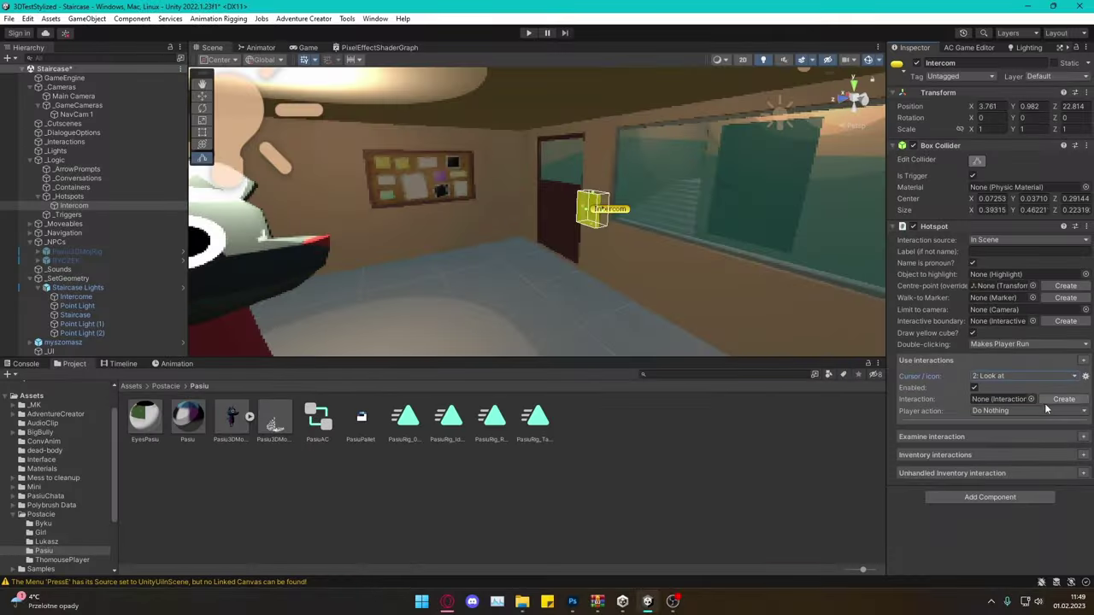
Test the hotspot in play mode, then create the Intercom: Look at interaction's action list.
key("ctrl+p")
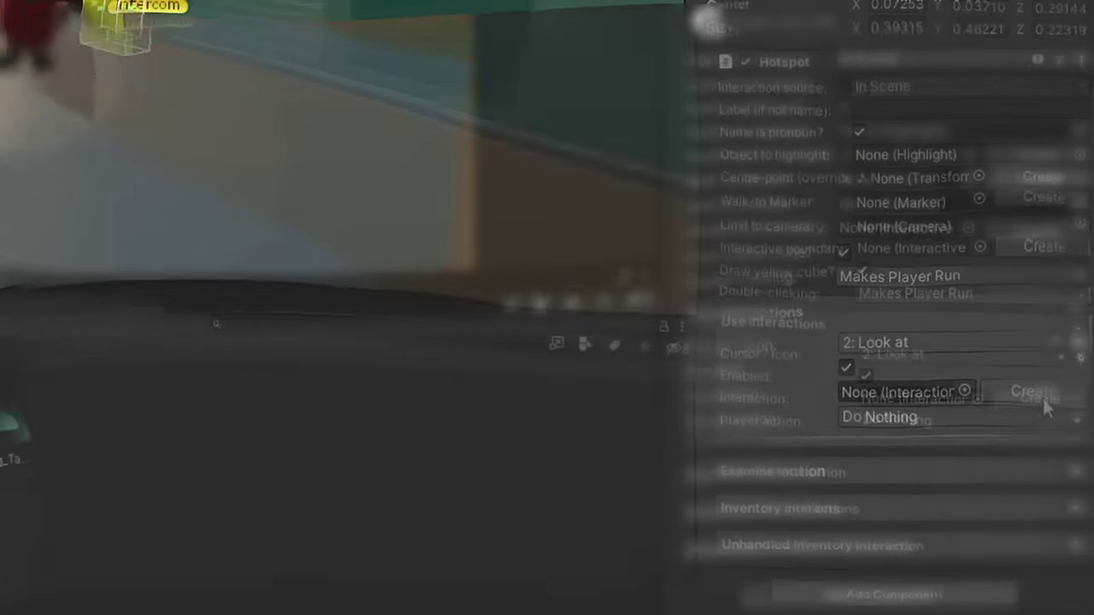
left_click(1041, 399)
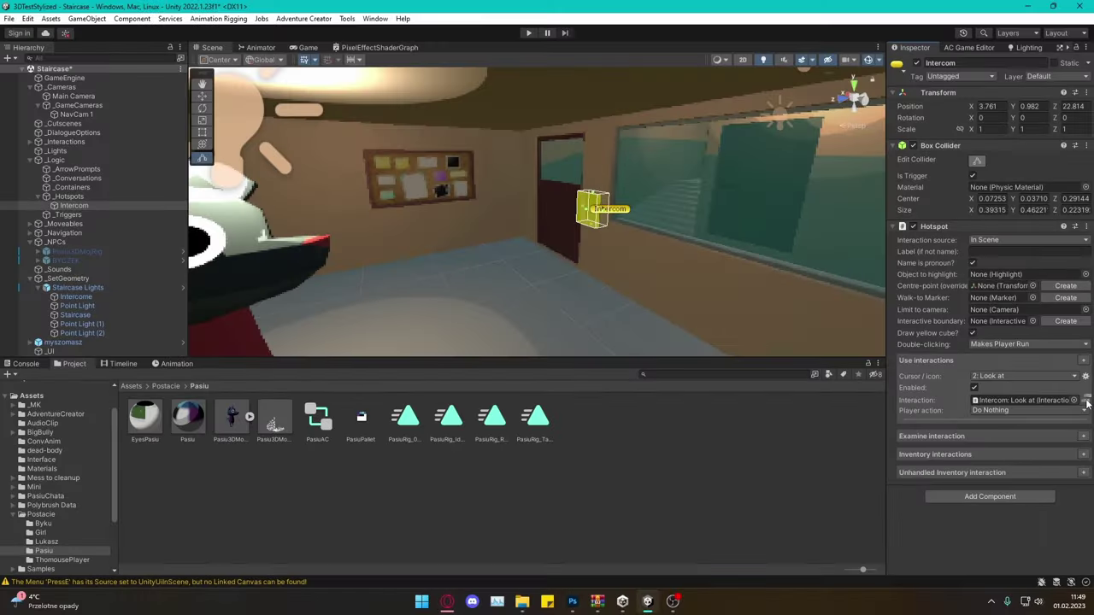
left_click(1086, 400)
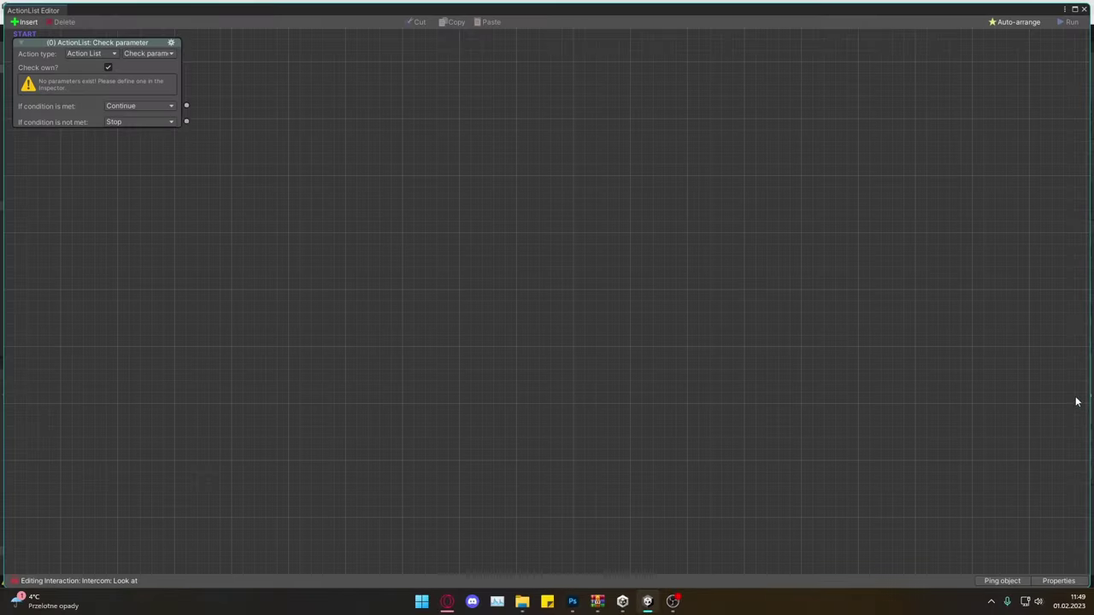
Set the action to a player Dialogue: Play speech line 'I must call Snake' and choose the player's reaction.
left_click(106, 54)
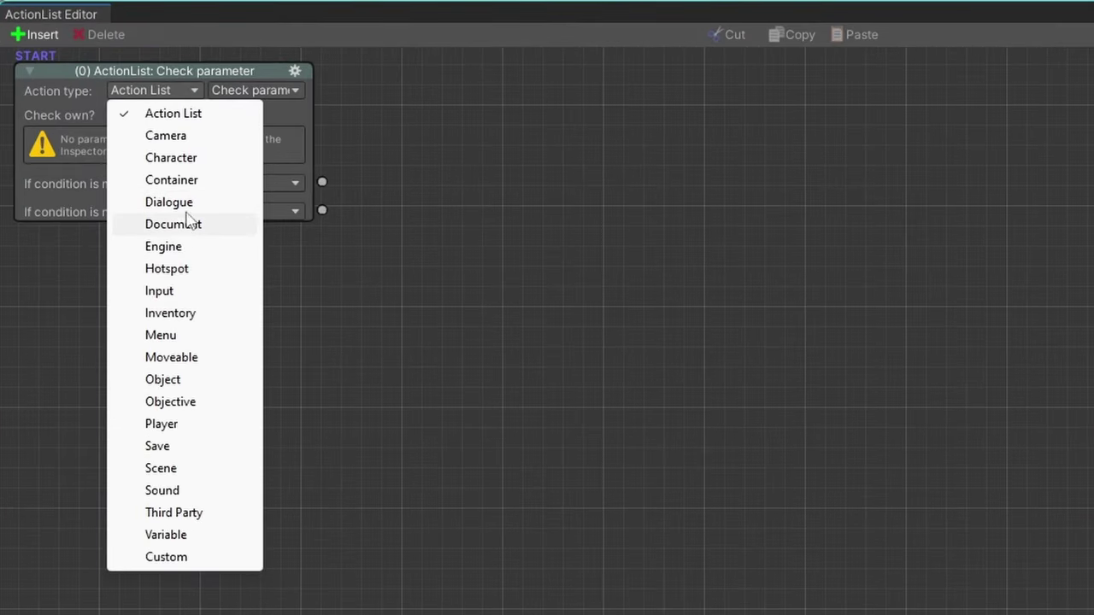
left_click(186, 208)
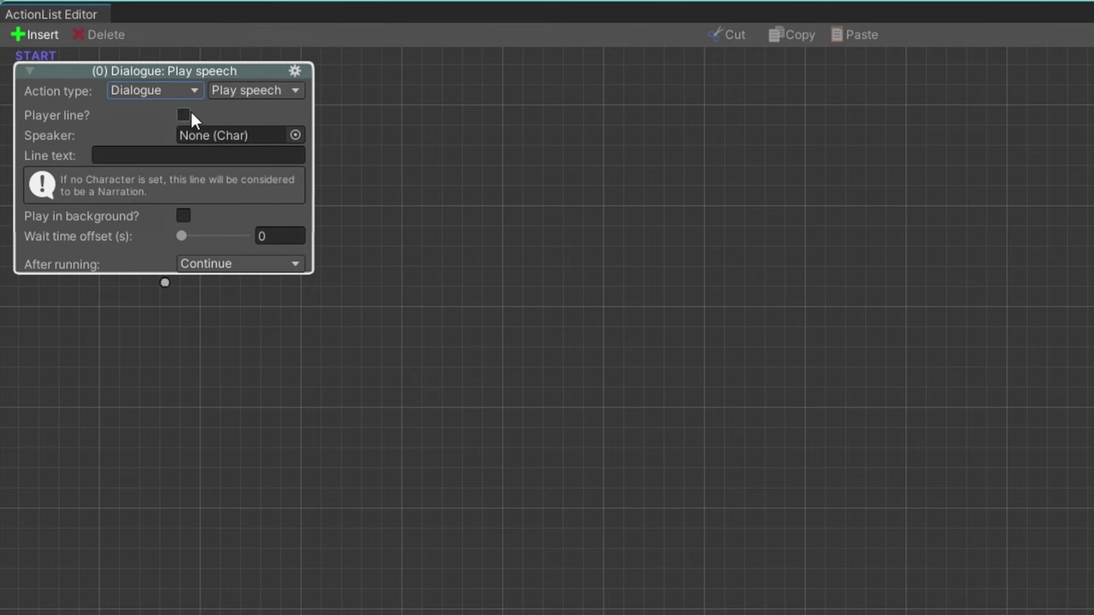
left_click(183, 115)
left_click(184, 132)
type("I must call Snake")
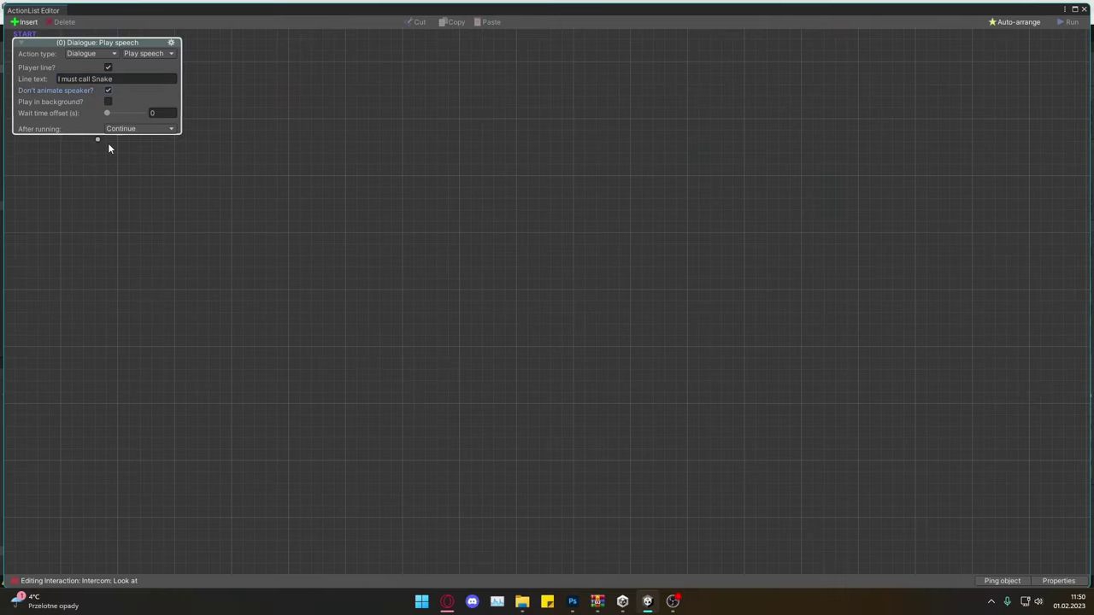
left_click(985, 411)
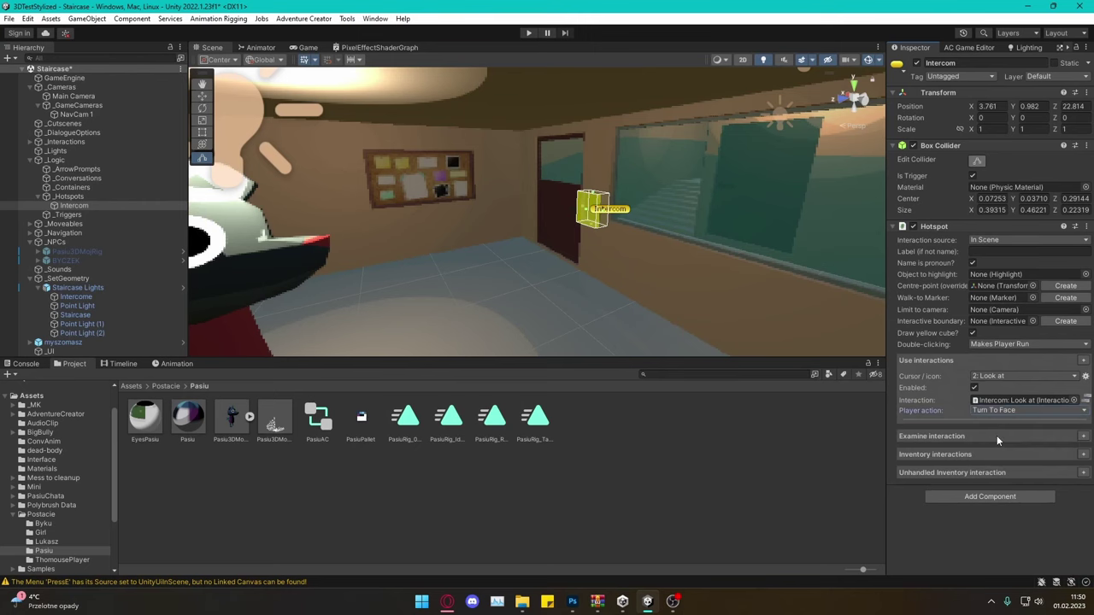
Test-run the look-at line, then place the lukasz snake model in the scene and frame it.
key("ctrl+p")
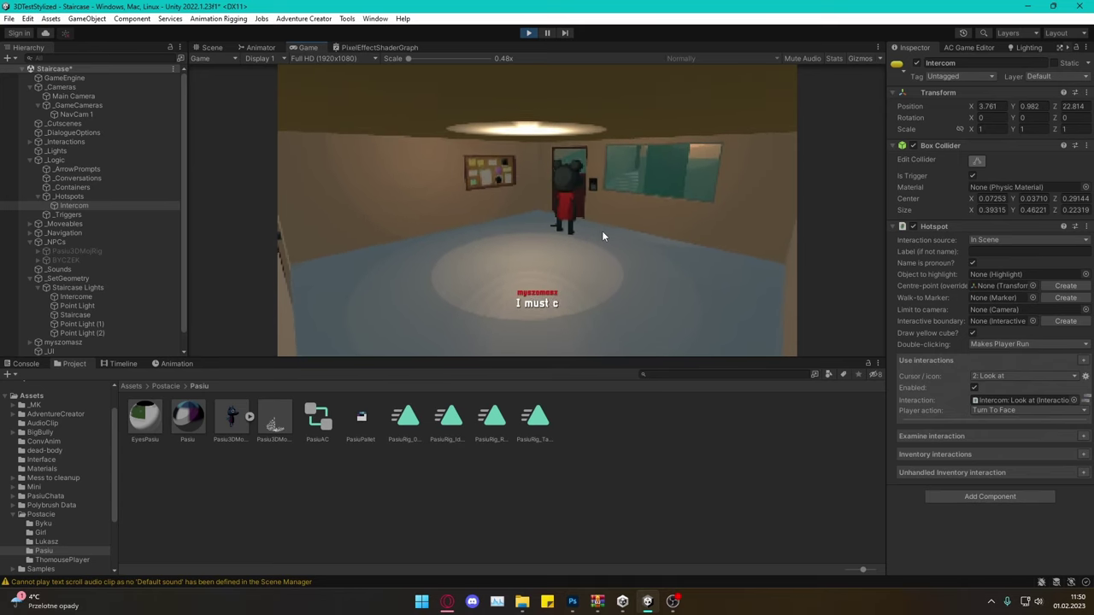
left_click(529, 33)
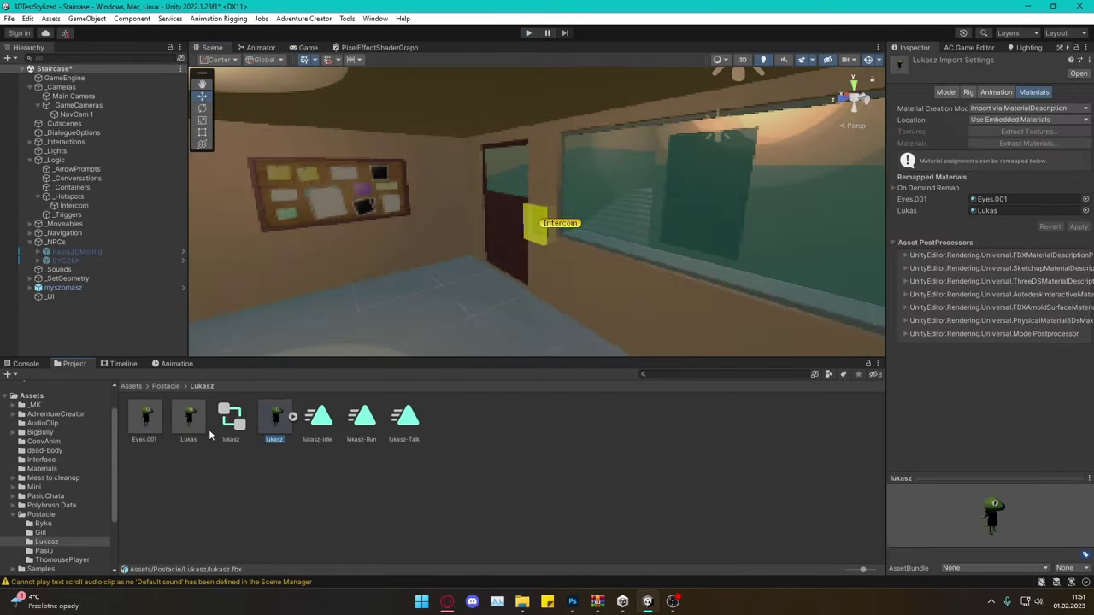
left_click_drag(270, 421, 394, 265)
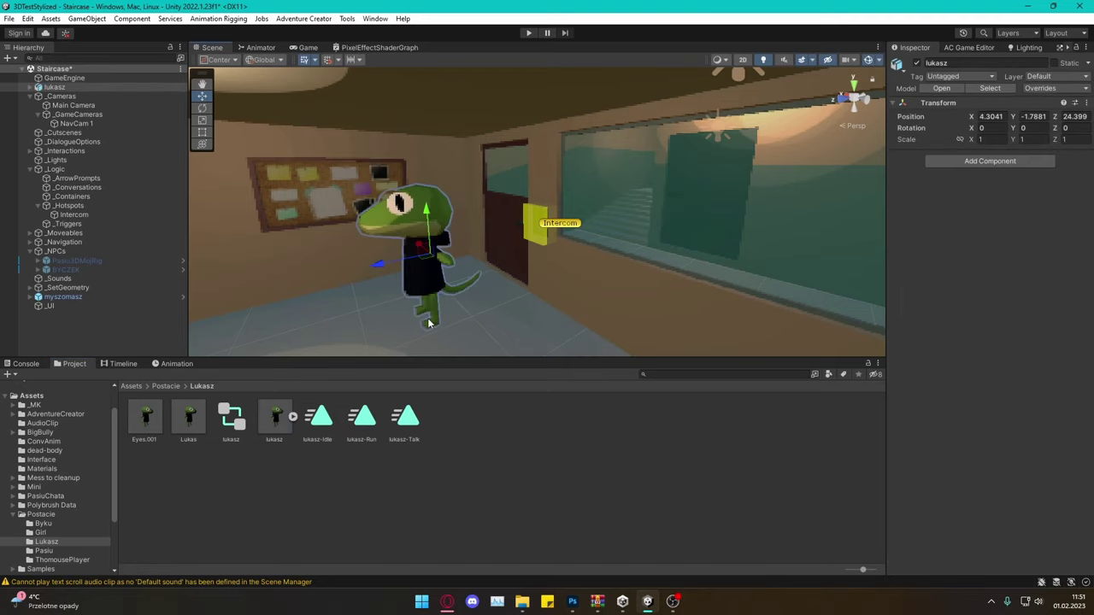
key("f")
left_click_drag(547, 222, 467, 251, "alt")
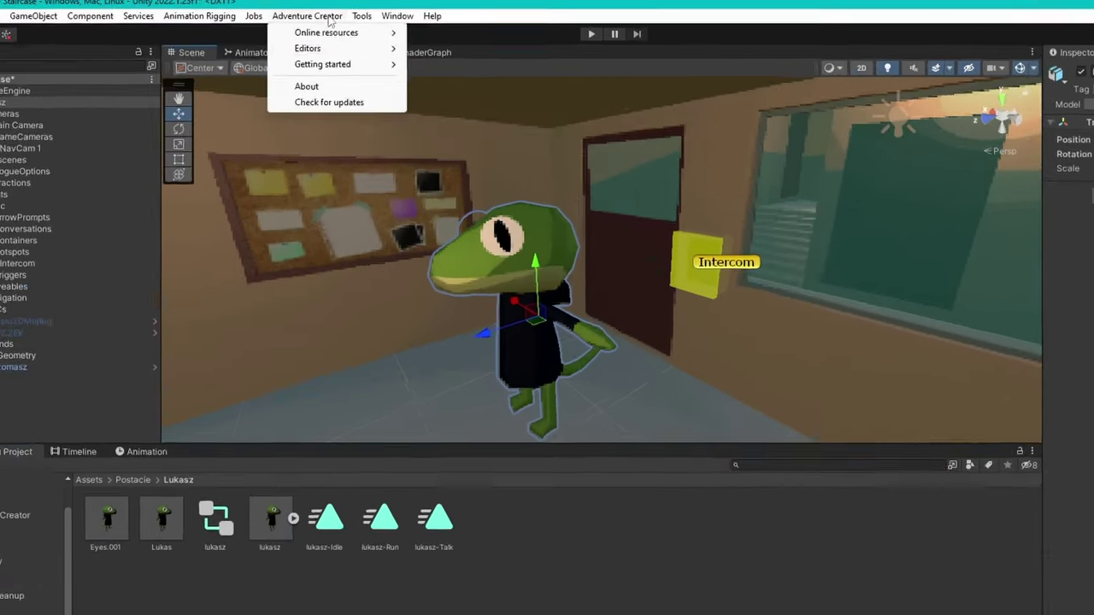
Use the Character wizard to make lukasz an NPC named Snake.
mouse_move(310, 44)
left_click(425, 71)
left_click(212, 166)
left_click(187, 176)
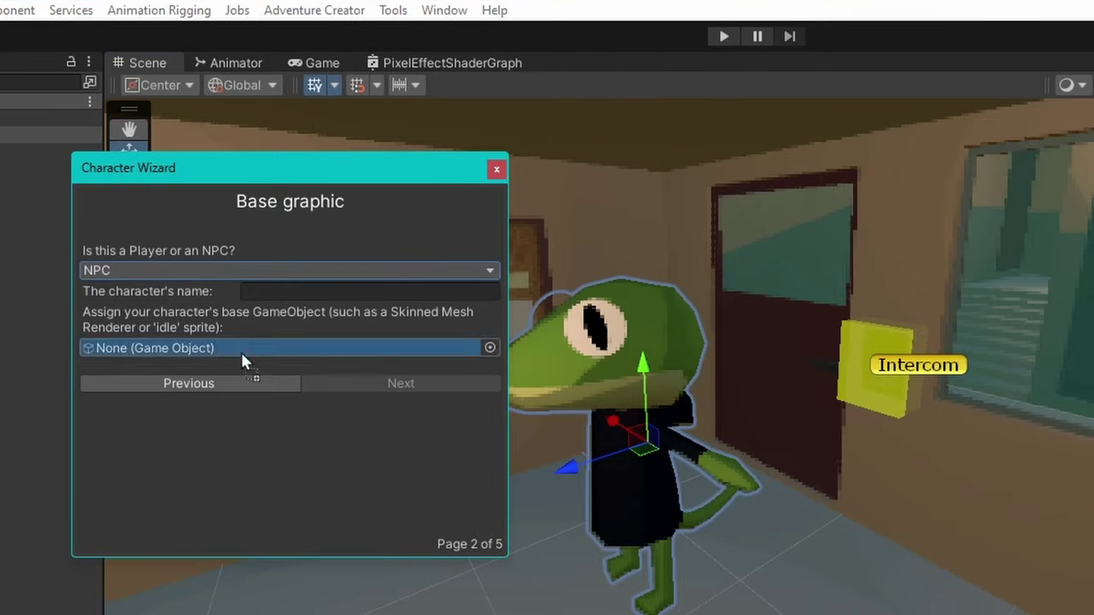
left_click_drag(239, 350, 241, 350)
left_click(325, 291)
type("Snake")
left_click(401, 383)
left_click(376, 359)
left_click(396, 374)
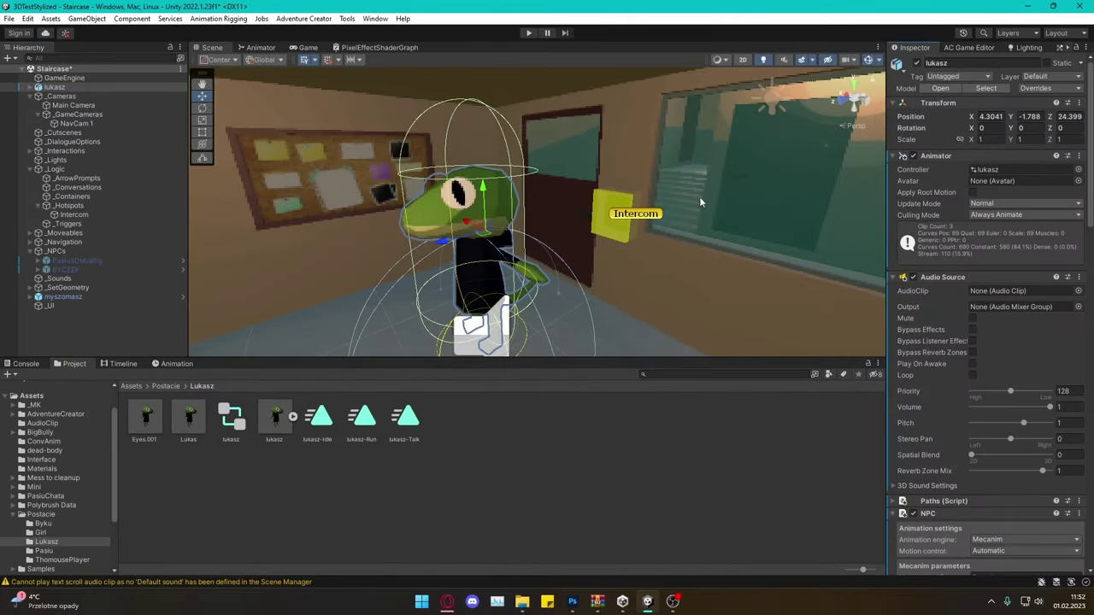
Turn off Move with Rigidbody for Snake and set its speech text colour.
scroll(927, 334, "down", 10)
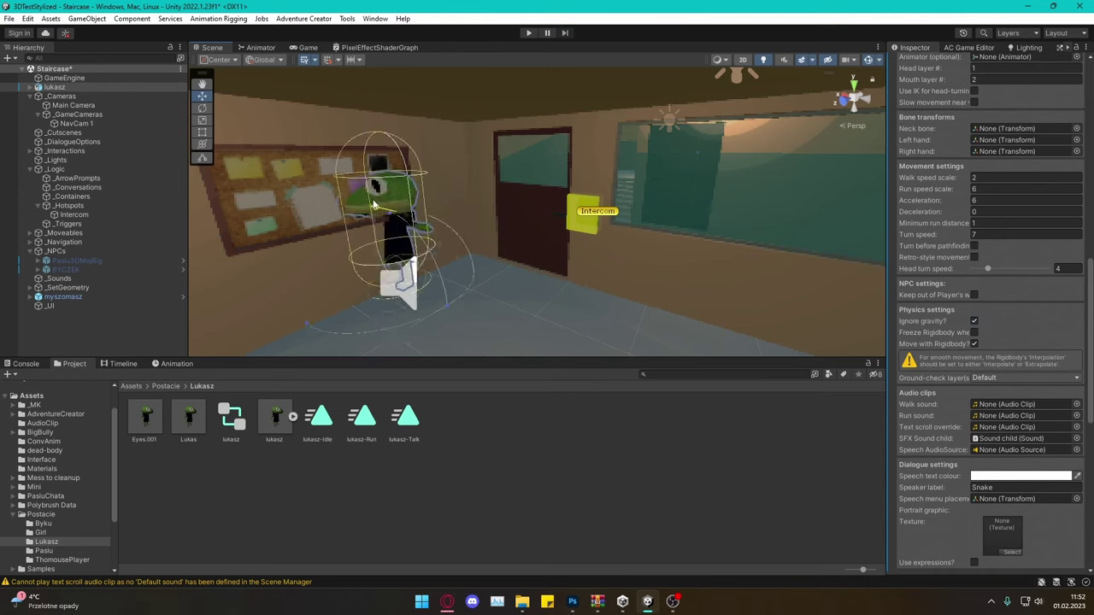
left_click(974, 343)
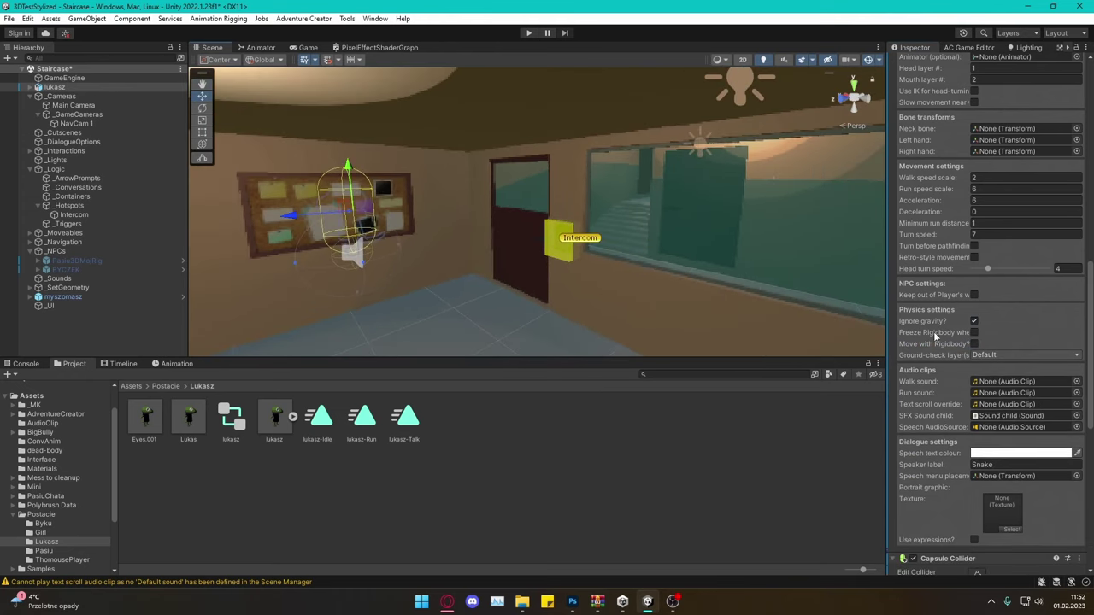
left_click(1021, 453)
left_click(996, 359)
left_click(956, 487)
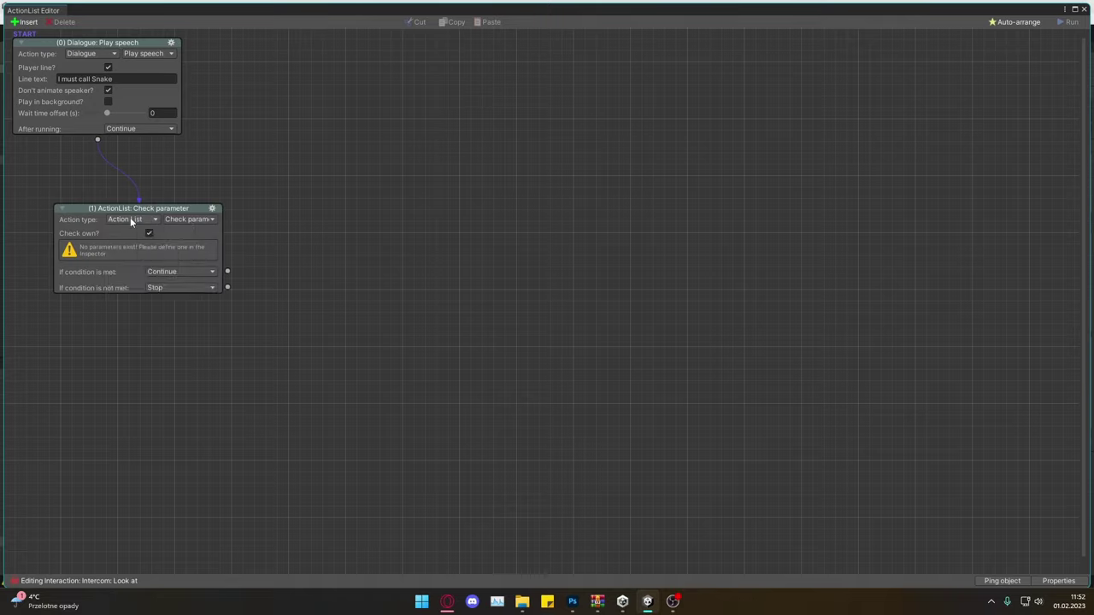
Add a Hotspot: Change interaction action for the Intercom after the look-at speech line.
left_click(195, 221)
left_click(299, 360)
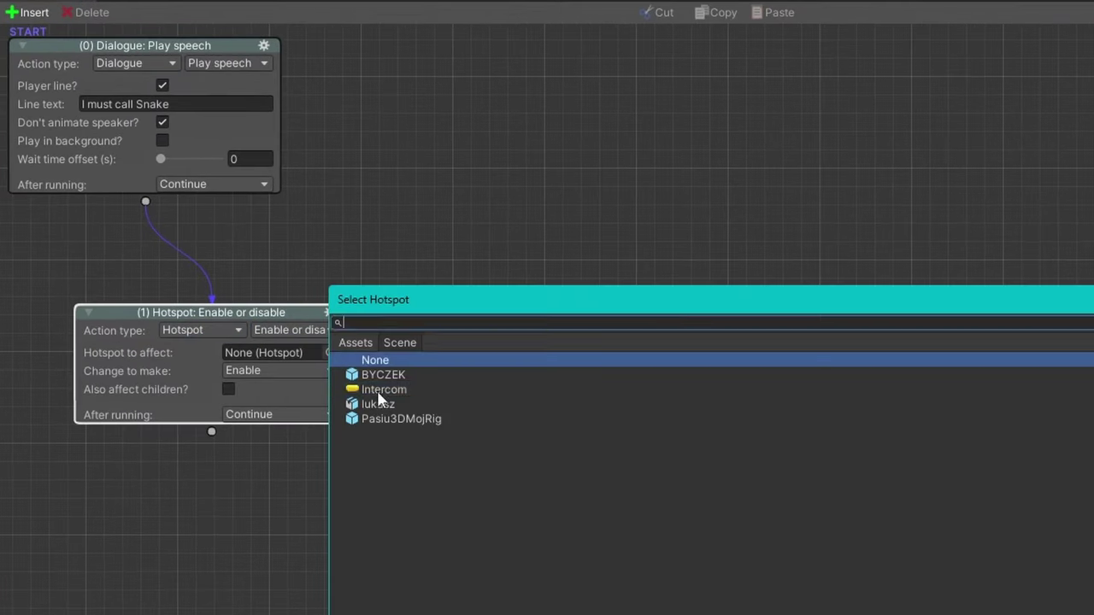
left_click(269, 304)
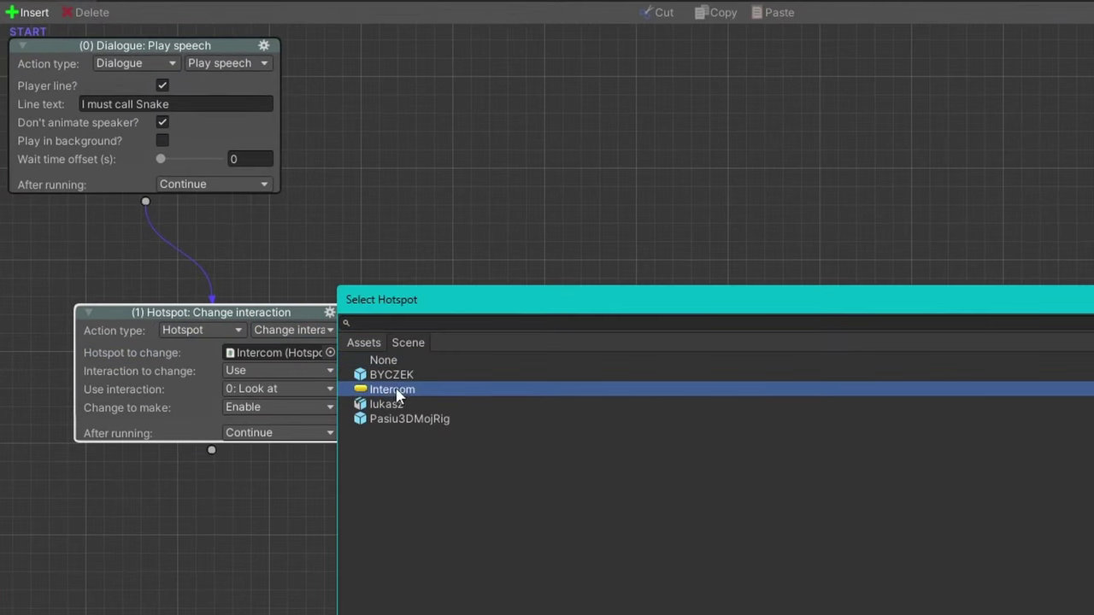
left_click(255, 356)
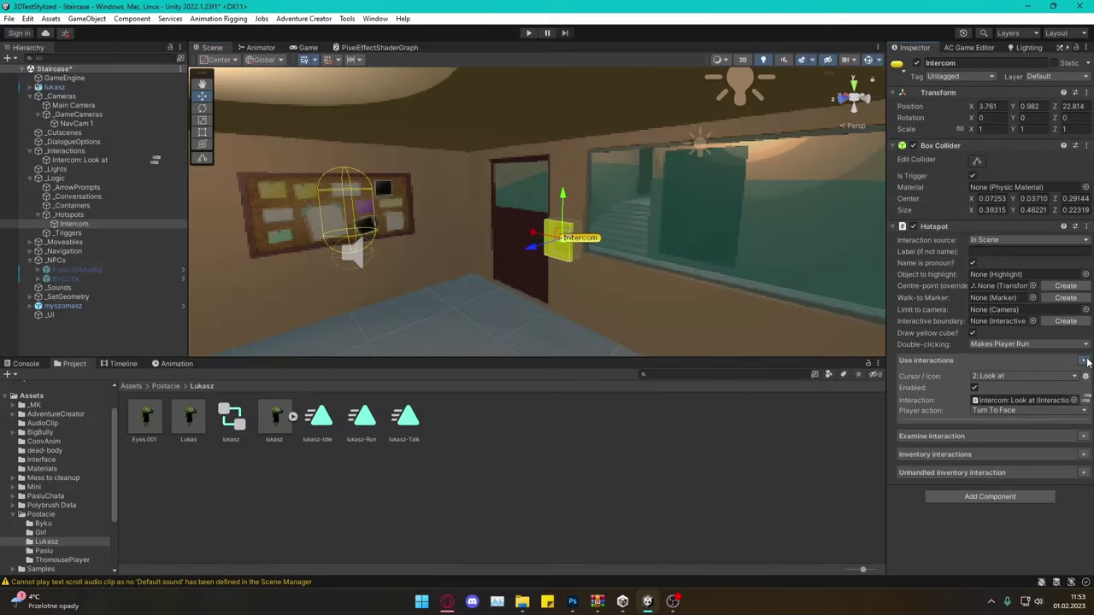
Add a Talk to interaction: the player says 'Hello Snake', and lukasz replies 'Hello Thomouse'.
left_click(1084, 360)
left_click(1022, 434)
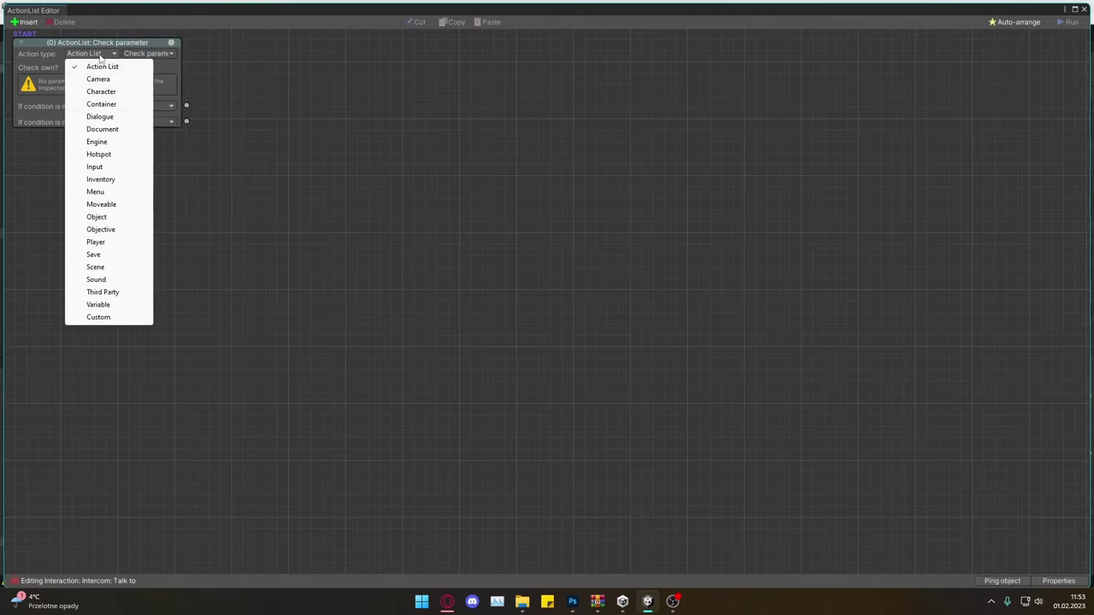
left_click(93, 120)
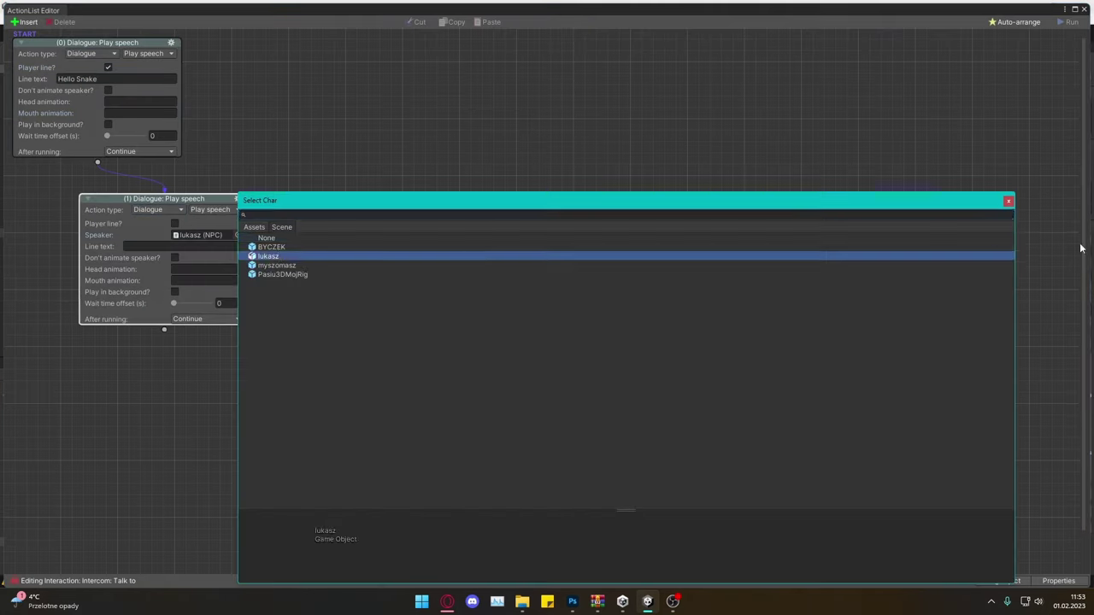
key("Return")
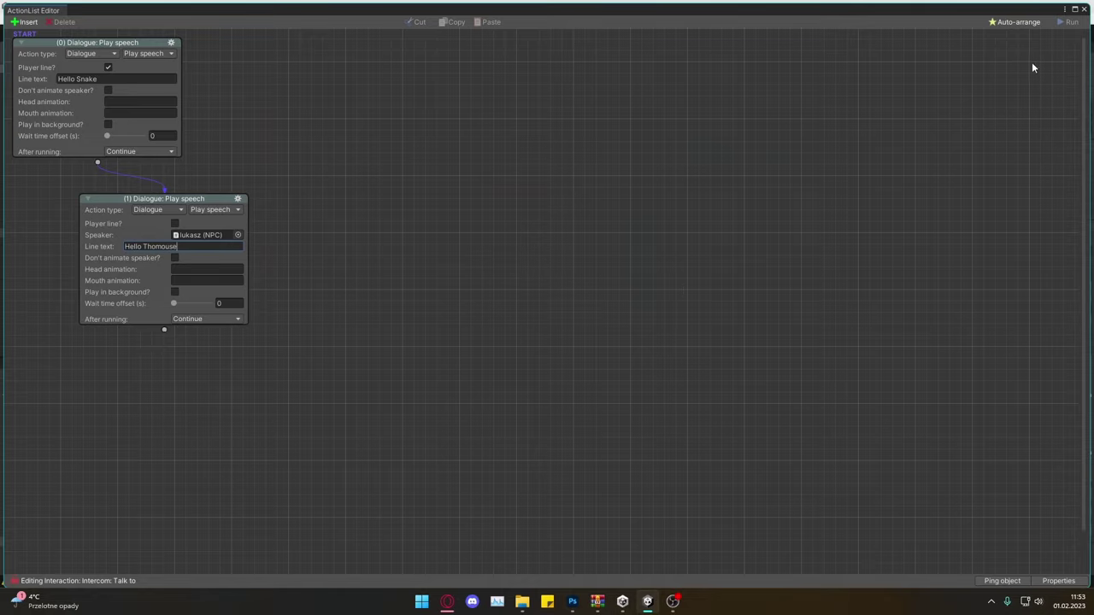
Play-test the Intercom look-at and talk-to dialogue with the Scene and Game views side by side, then stop.
key("ctrl+p")
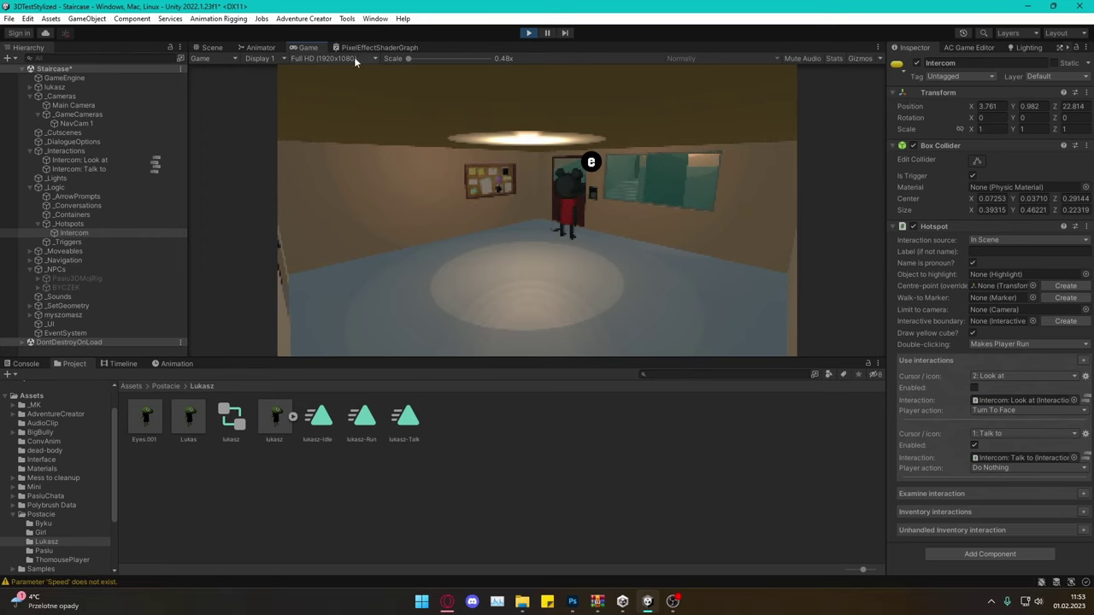
left_click_drag(323, 54, 809, 220)
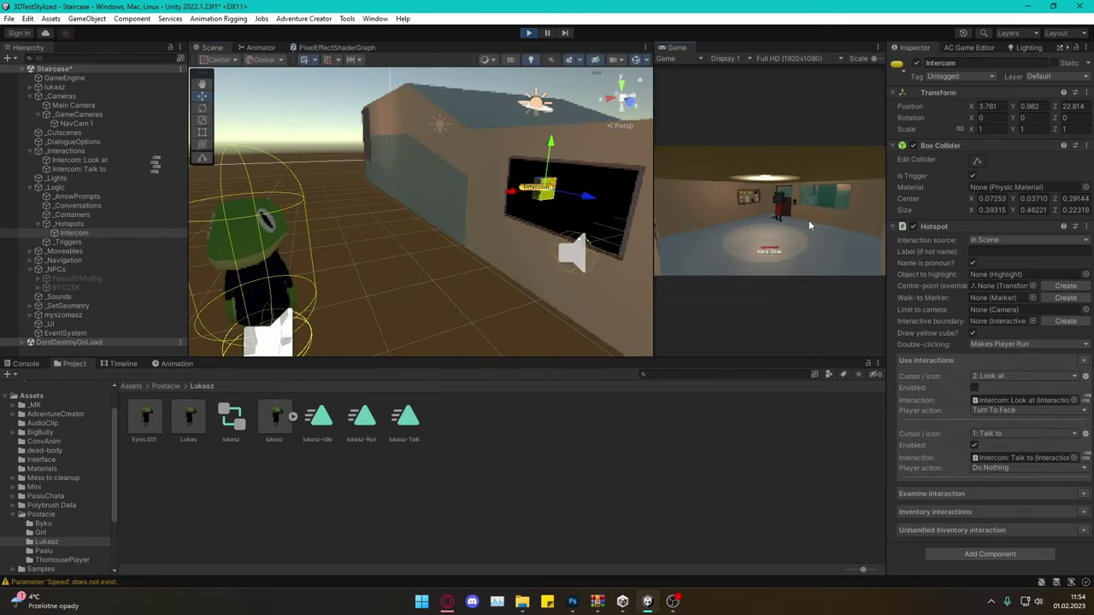
left_click(530, 32)
left_click(530, 33)
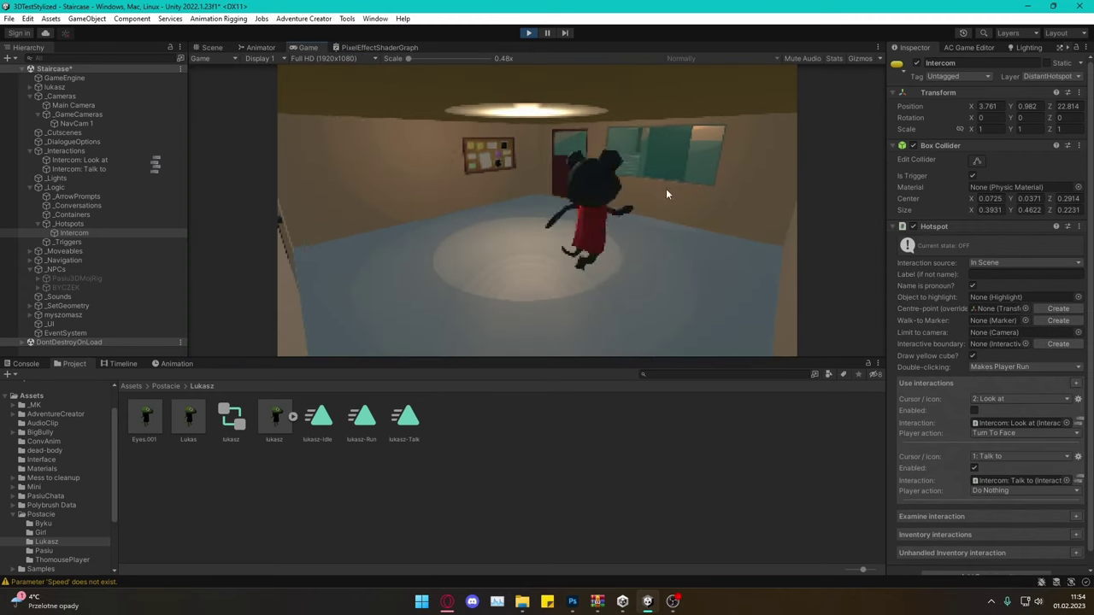